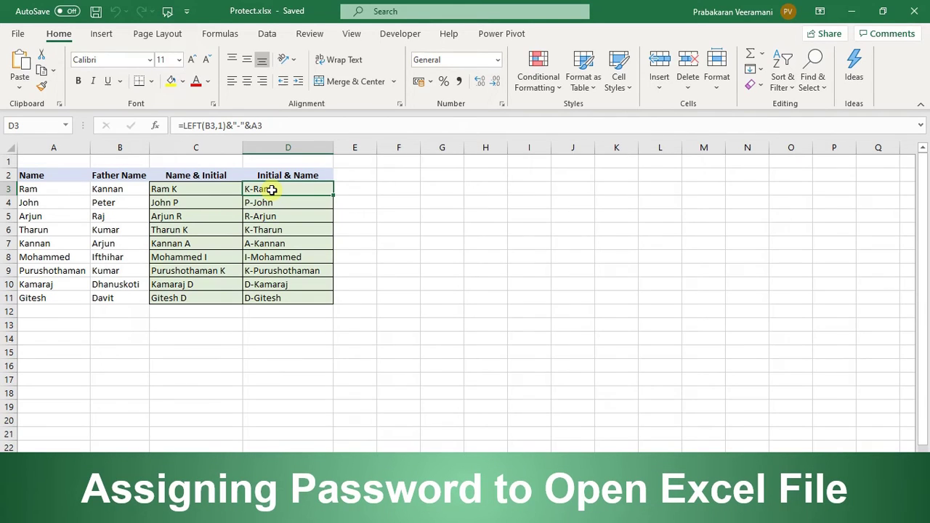
Encrypt Protect.xlsx with an open password via Encrypt with Password, entering it twice
left_click(16, 32)
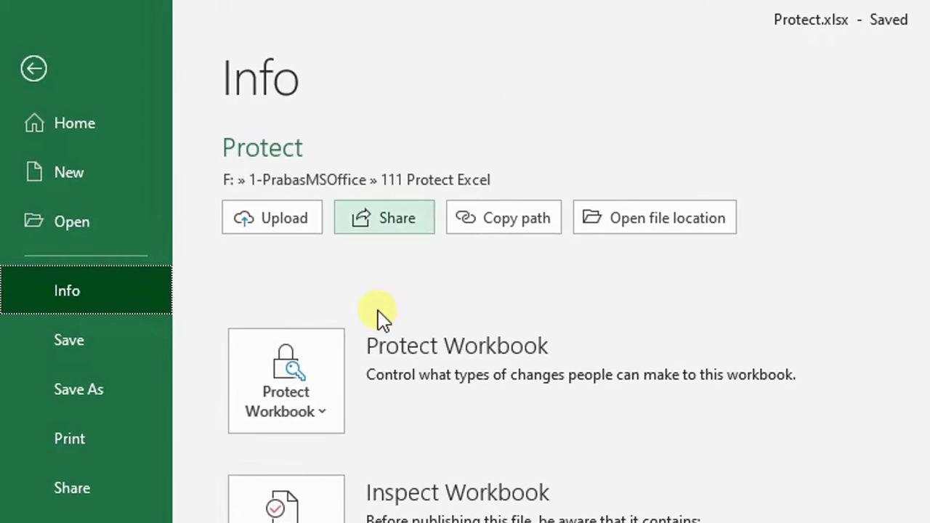
left_click(301, 411)
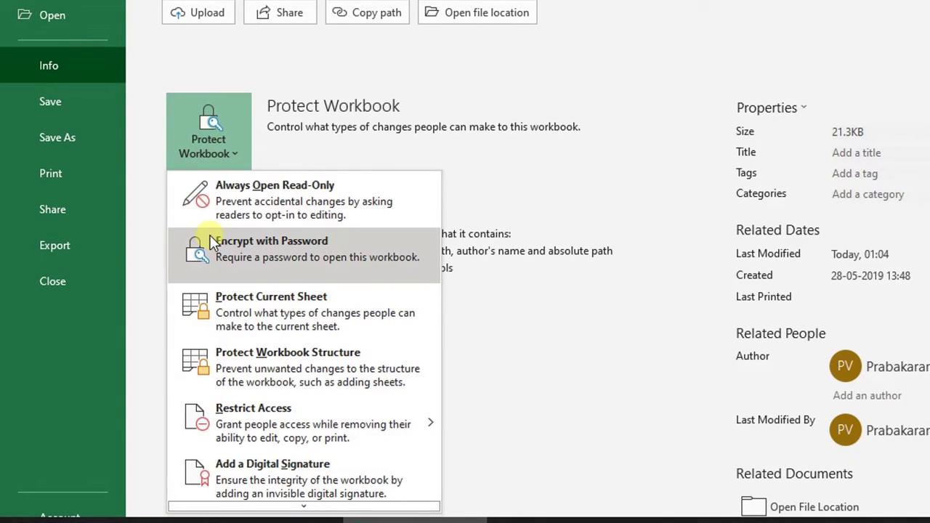
left_click(272, 248)
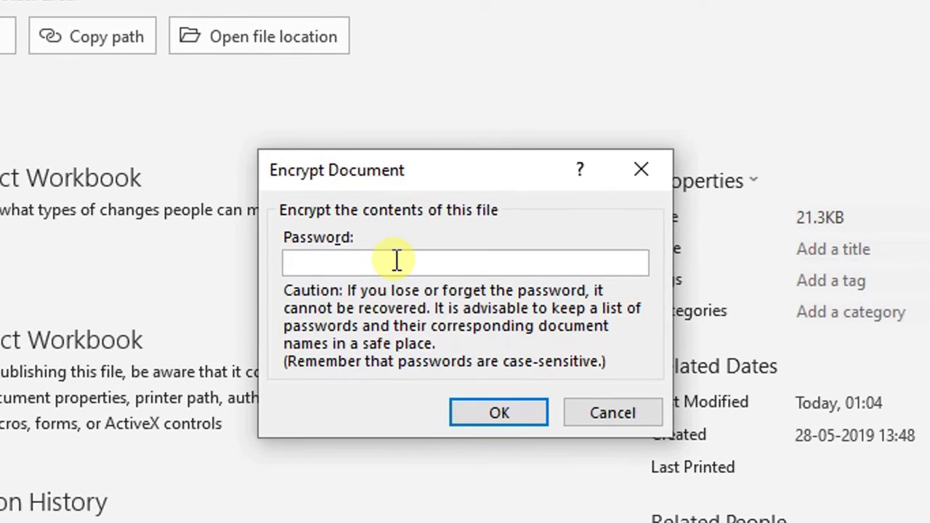
type("123")
left_click(463, 427)
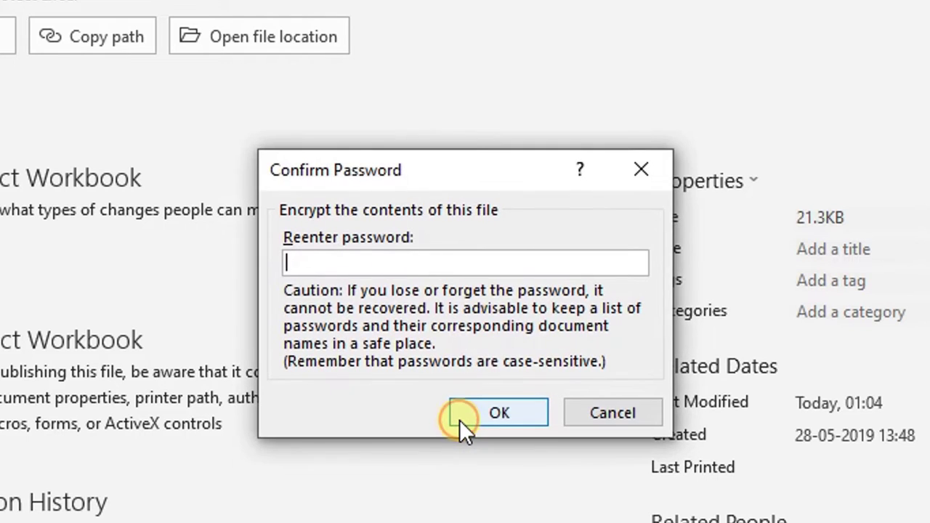
left_click(362, 264)
type("123")
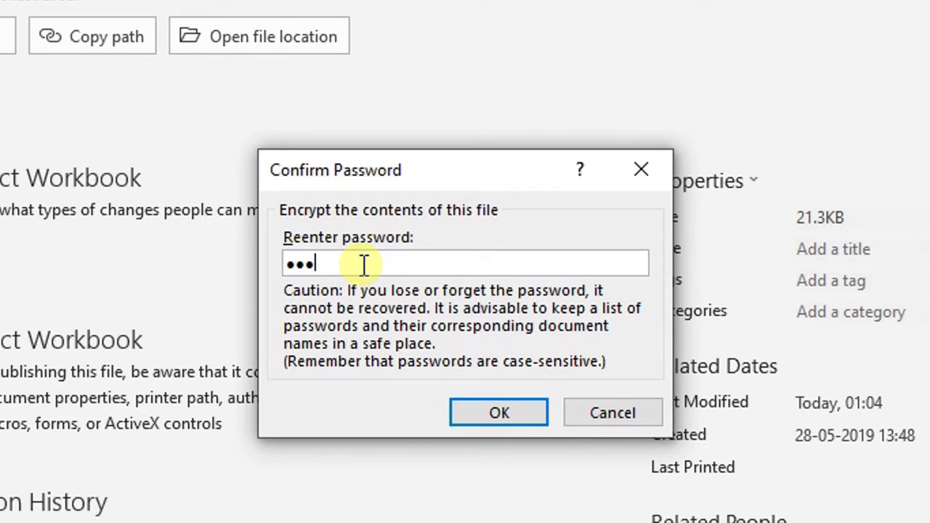
left_click(462, 408)
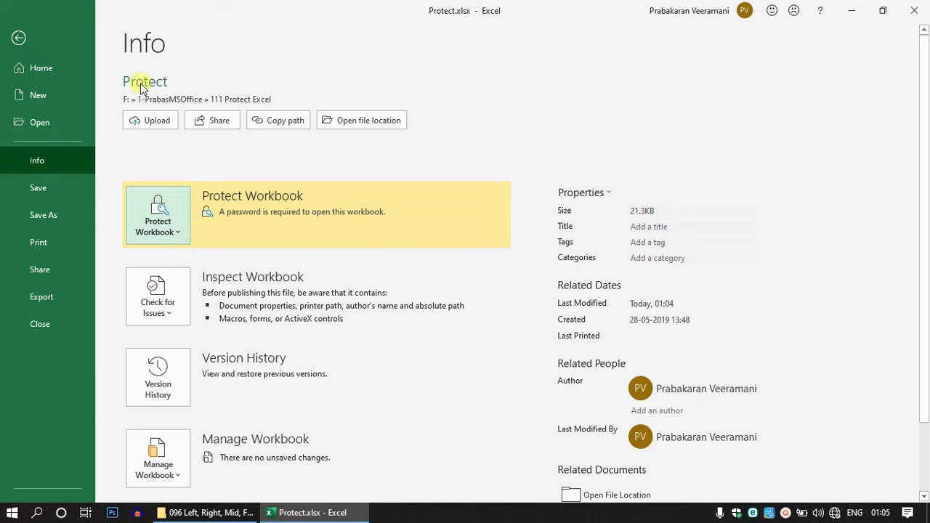
Save the encrypted workbook, quit Excel, and reopen Protect.xlsx from File Explorer
key("Escape")
left_click(97, 11)
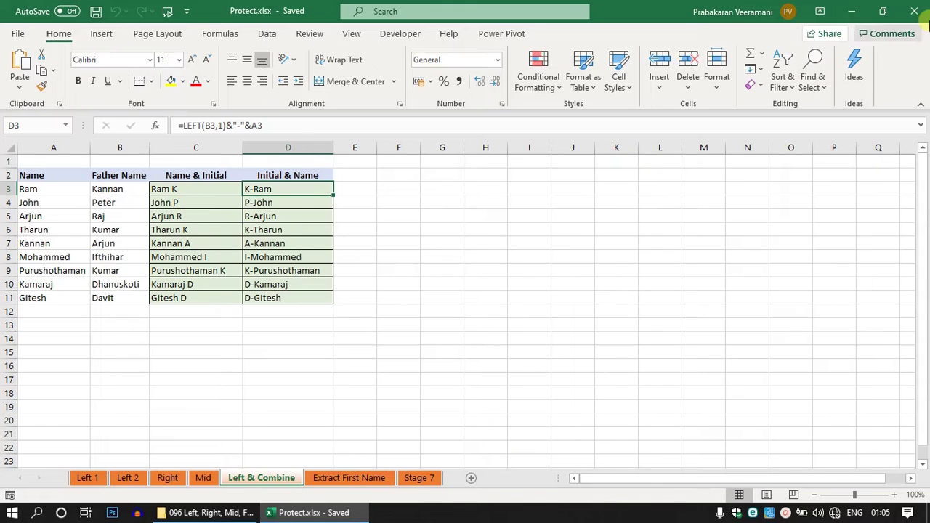
left_click(914, 10)
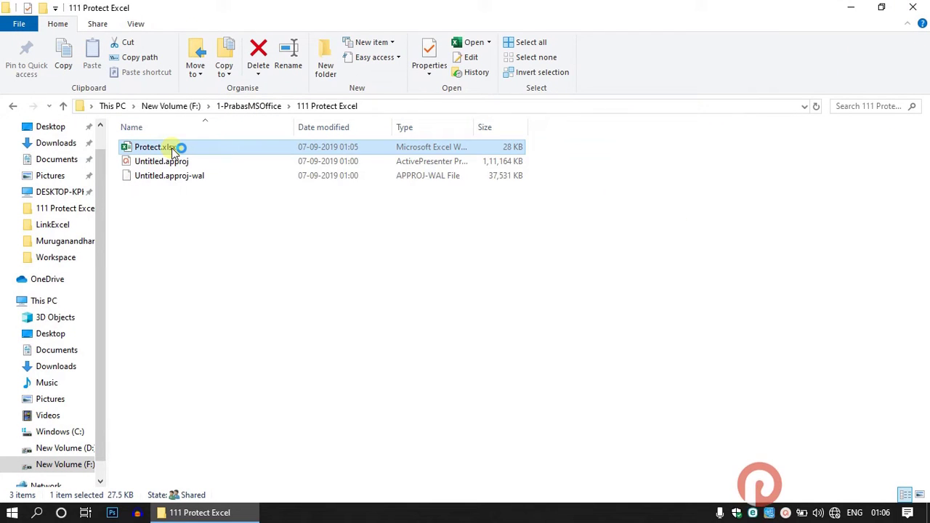
double_click(169, 148)
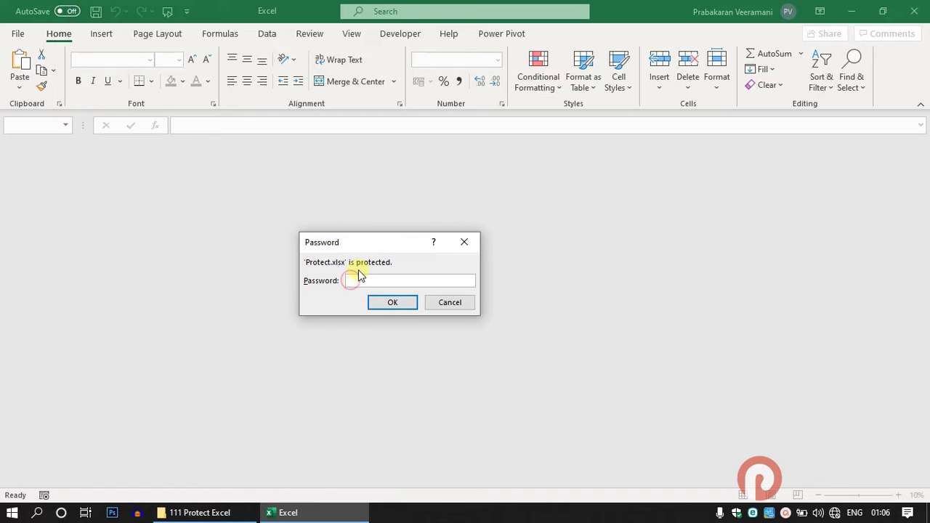
Submit a wrong password and dismiss the incorrect-password warning
type("1")
left_click(389, 305)
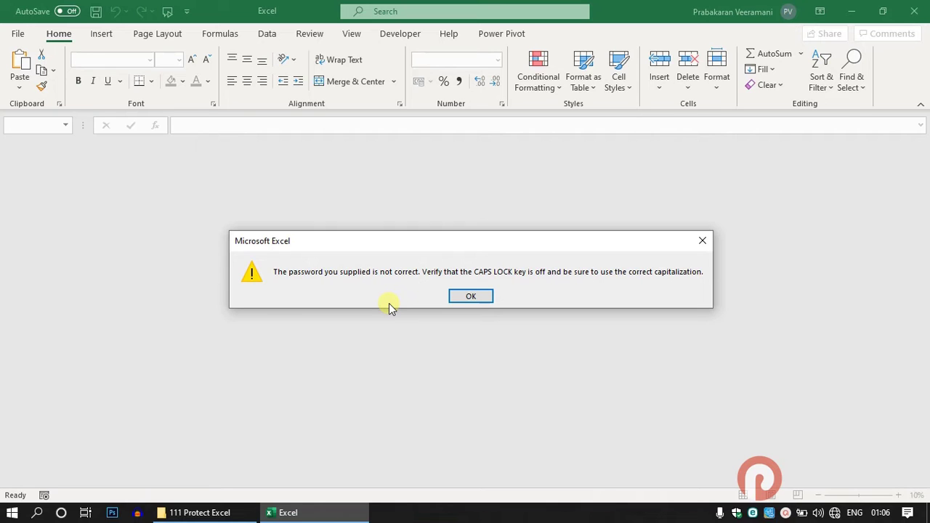
left_click(453, 294)
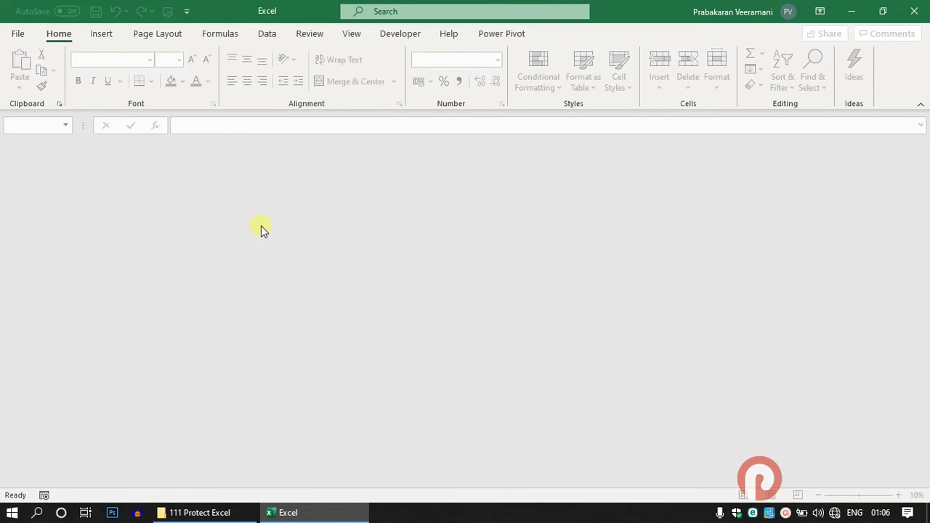
Reopen Protect.xlsx from the folder and open it with the correct password
left_click(200, 513)
left_click(148, 149)
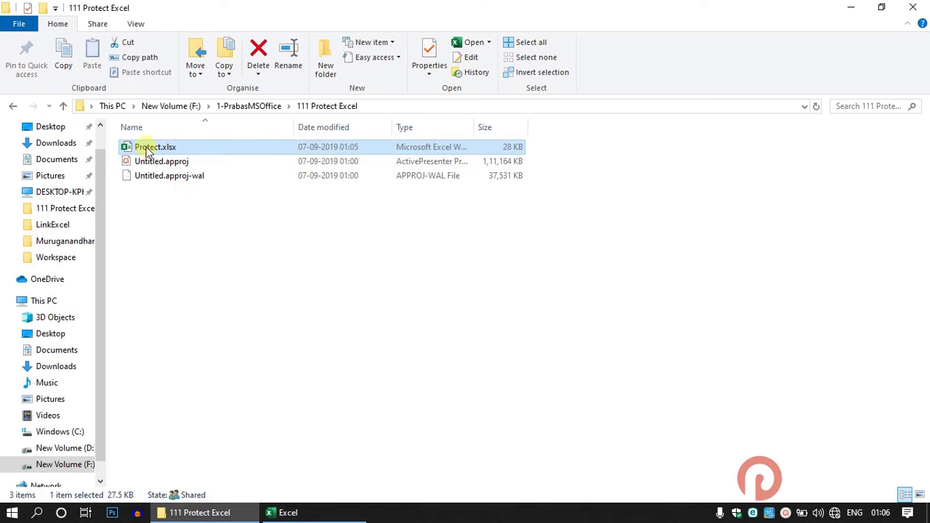
double_click(147, 149)
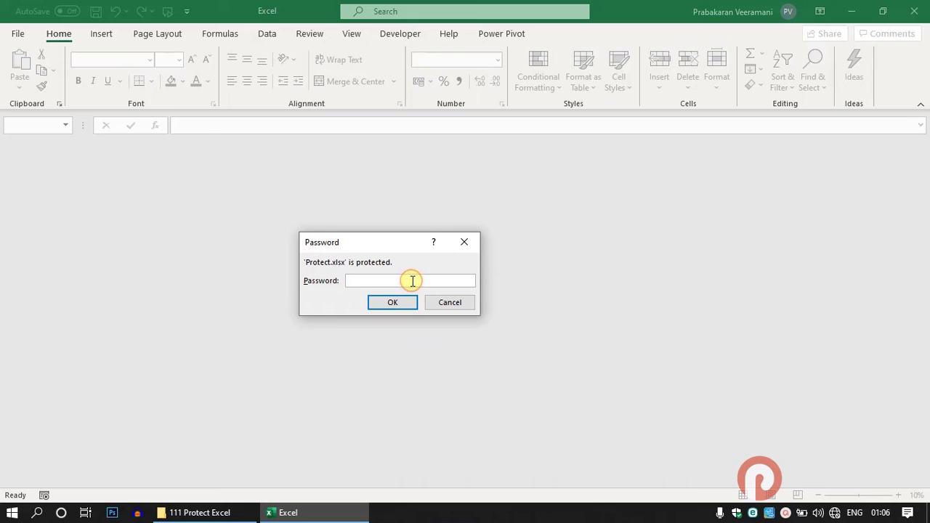
type("123")
left_click(402, 305)
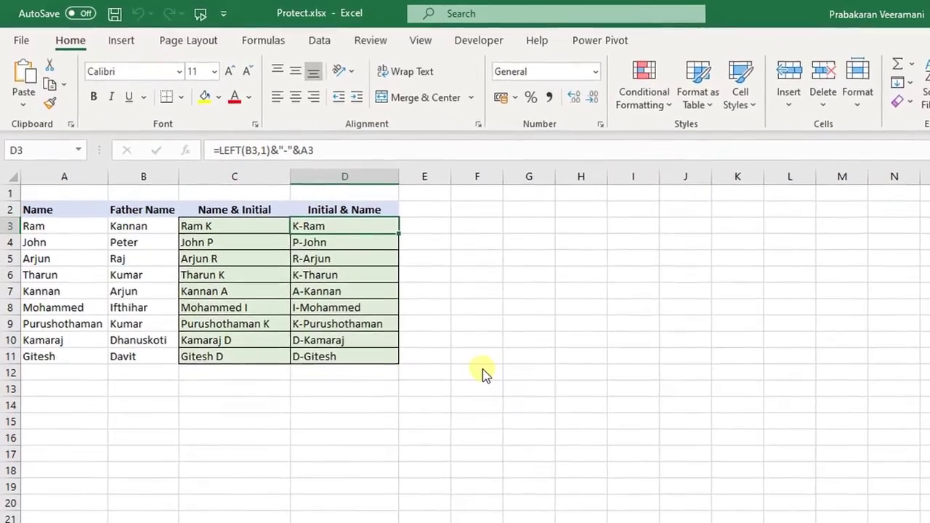
left_click(22, 41)
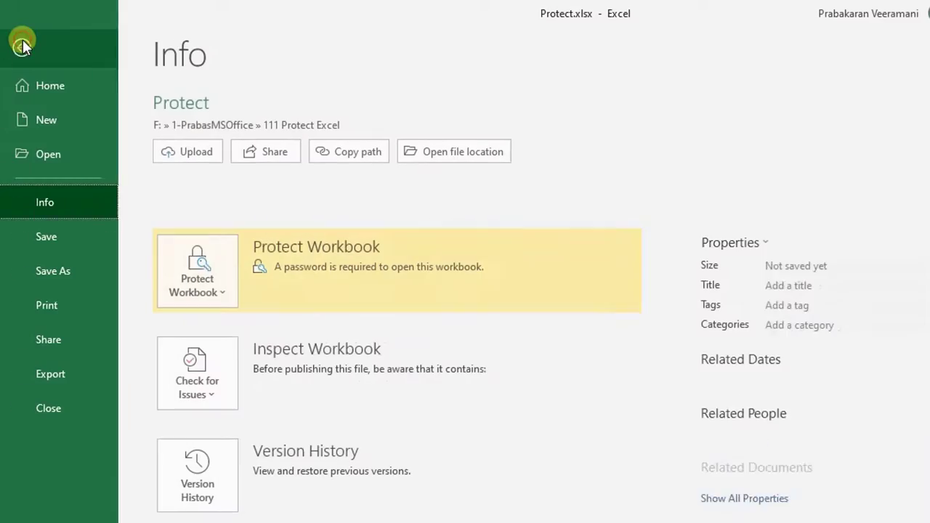
left_click(202, 294)
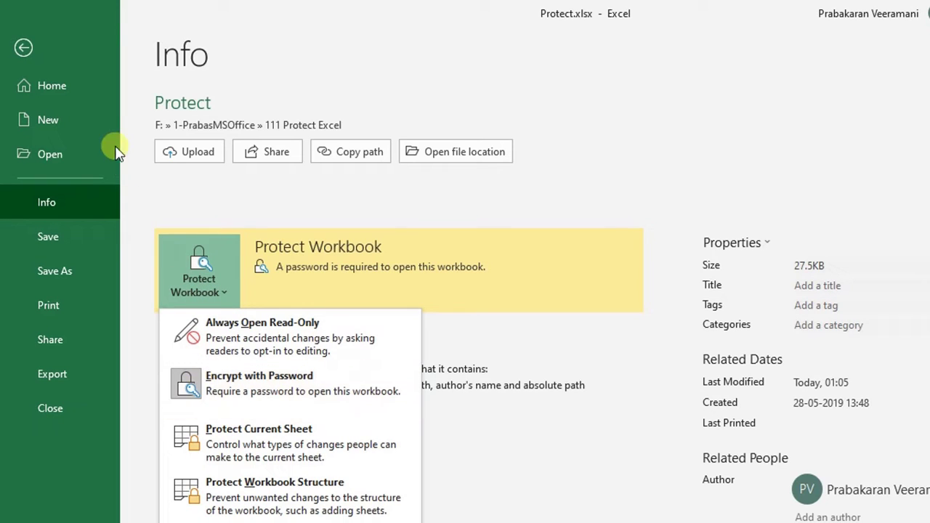
key("Escape")
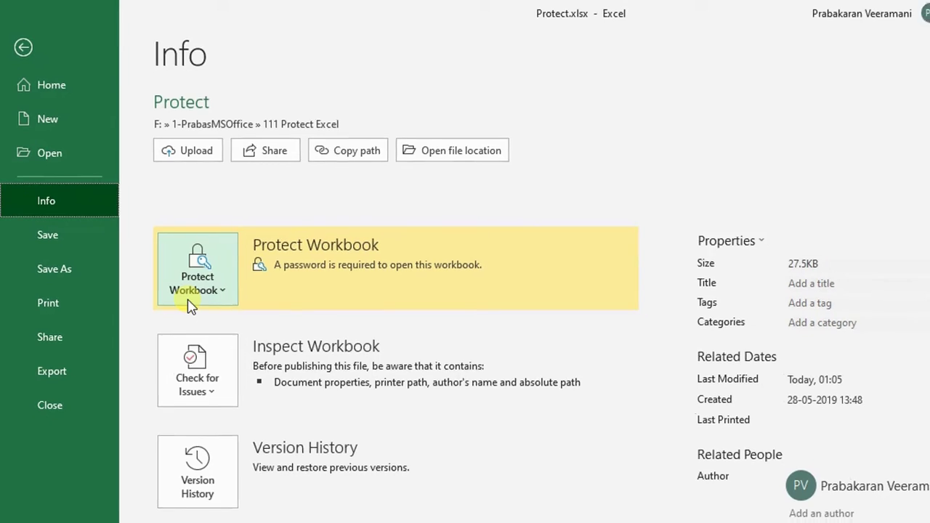
left_click(23, 47)
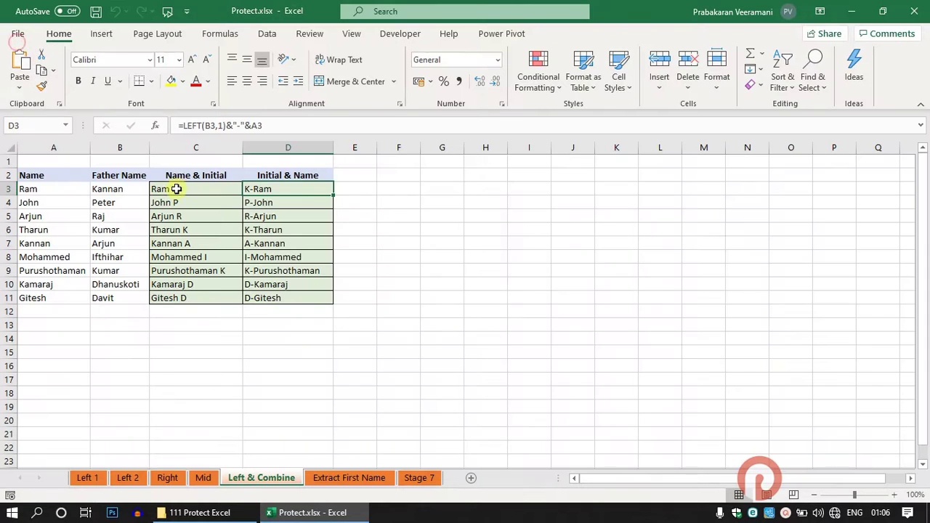
left_click(354, 189)
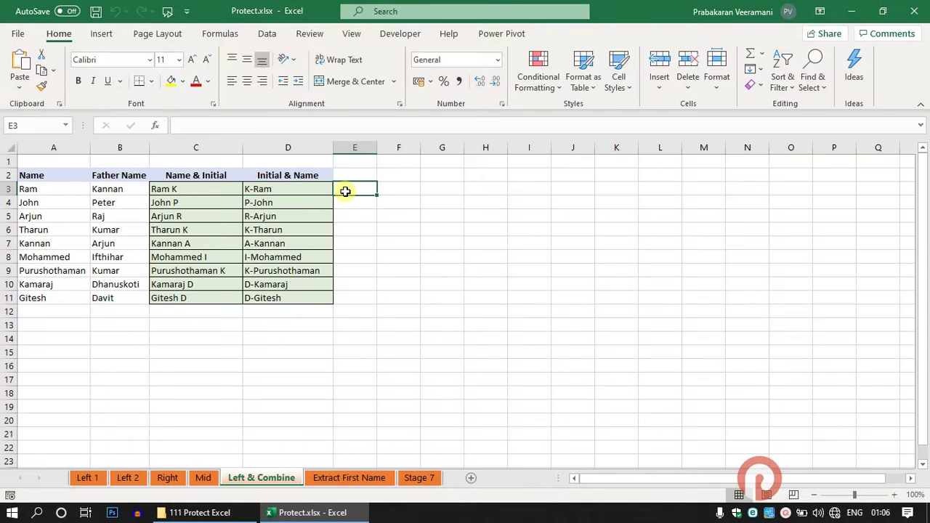
key("Left")
key("ctrl+Down")
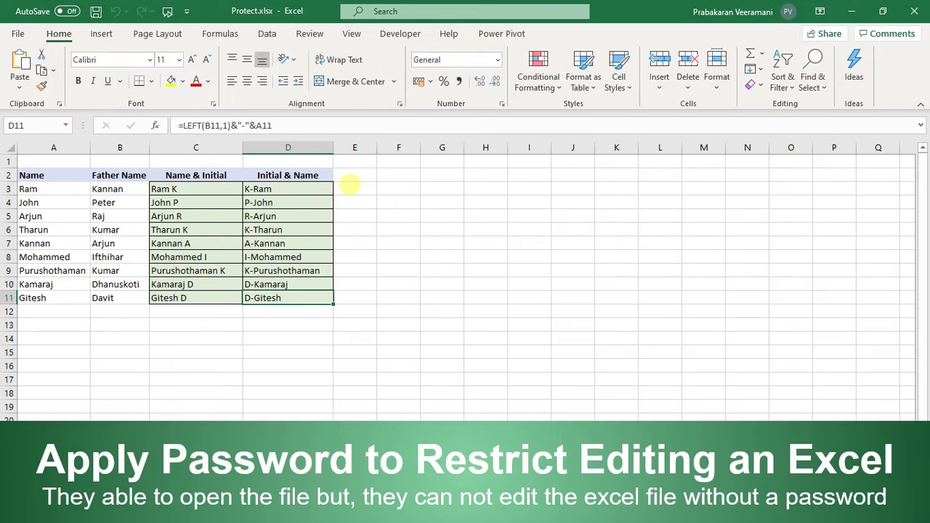
Clear the Encrypt with Password field to remove the open password, then save Protect.xlsx
left_click(17, 34)
left_click(162, 231)
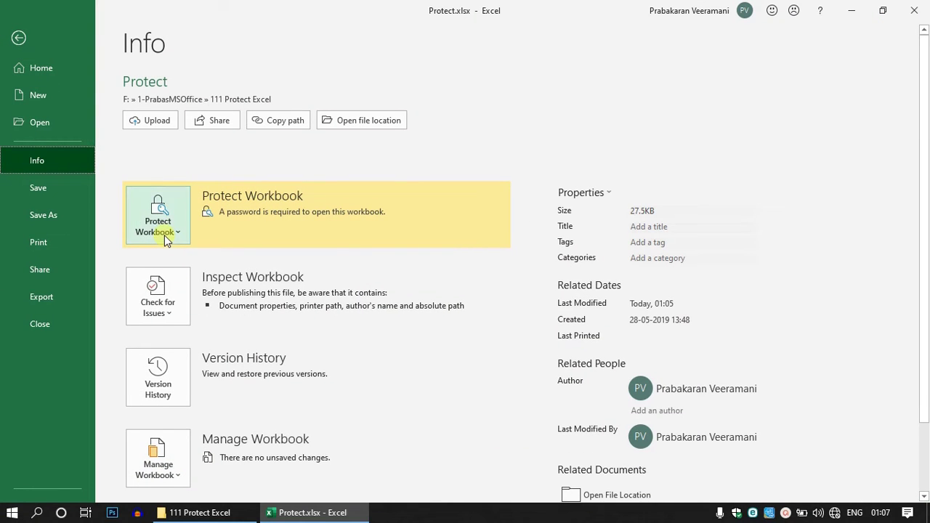
left_click(146, 303)
type("123")
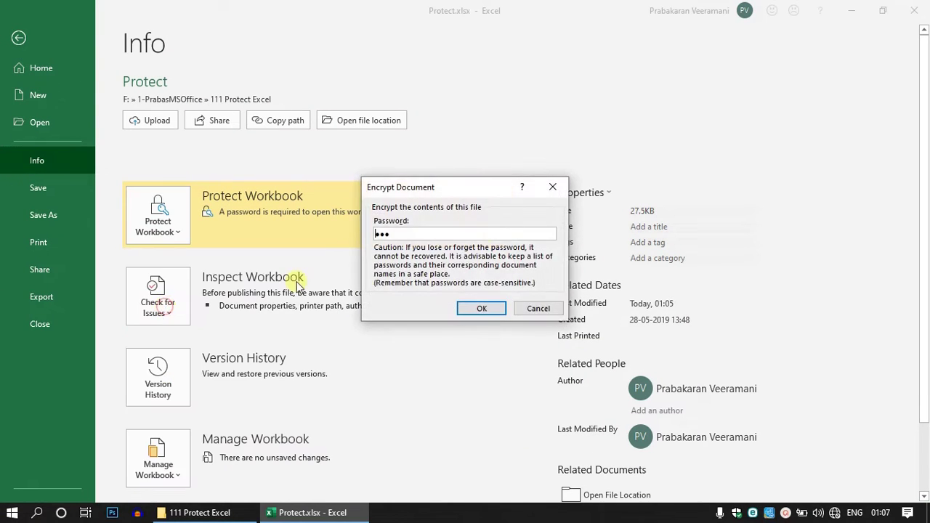
key("ctrl+a")
key("BackSpace")
left_click(479, 308)
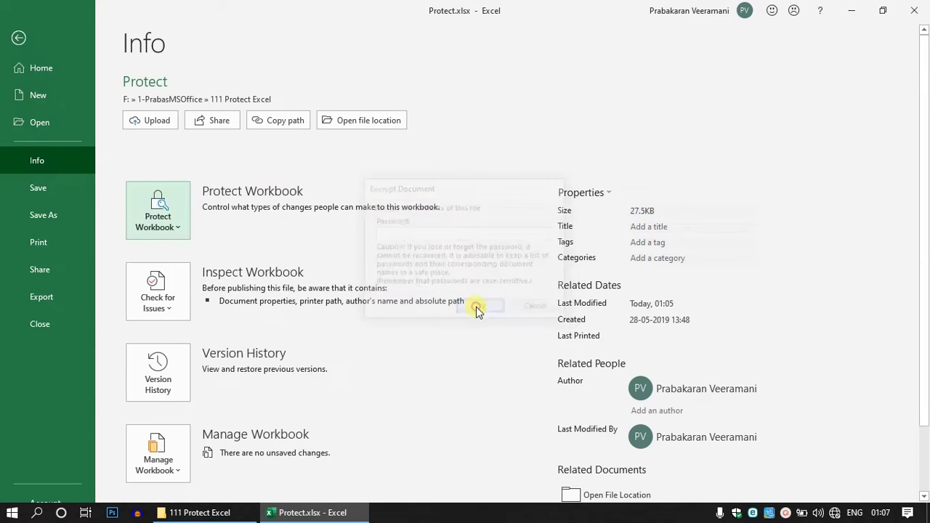
left_click(15, 40)
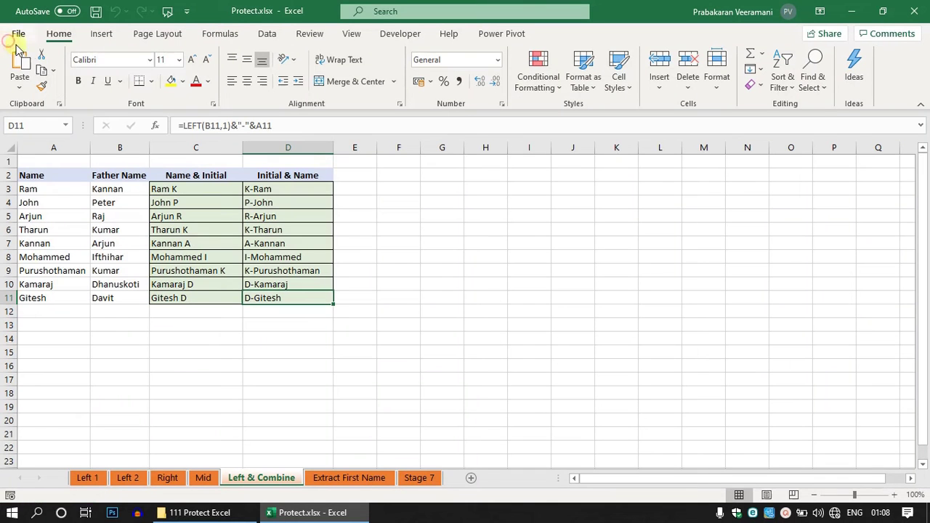
left_click(94, 12)
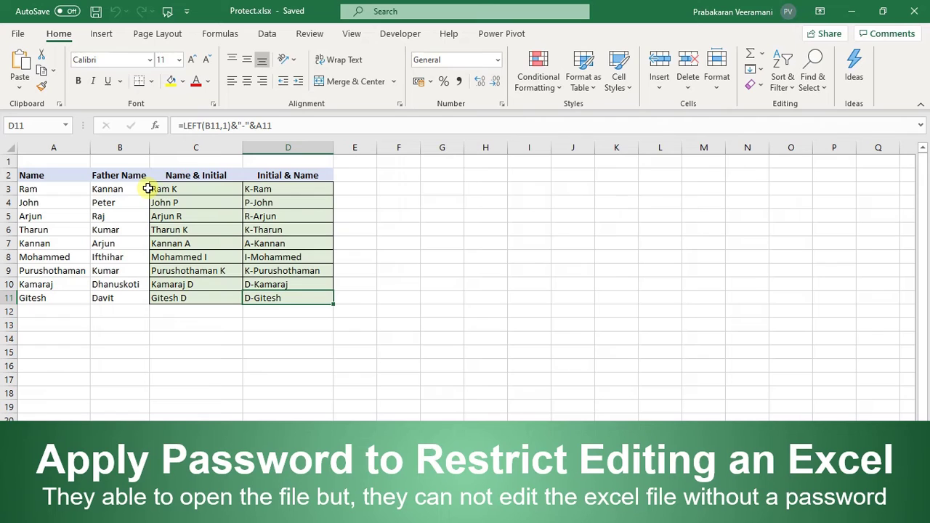
In the full Save As dialog, rename the file to Protect 01.xlsx and show the Tools list
left_click(26, 40)
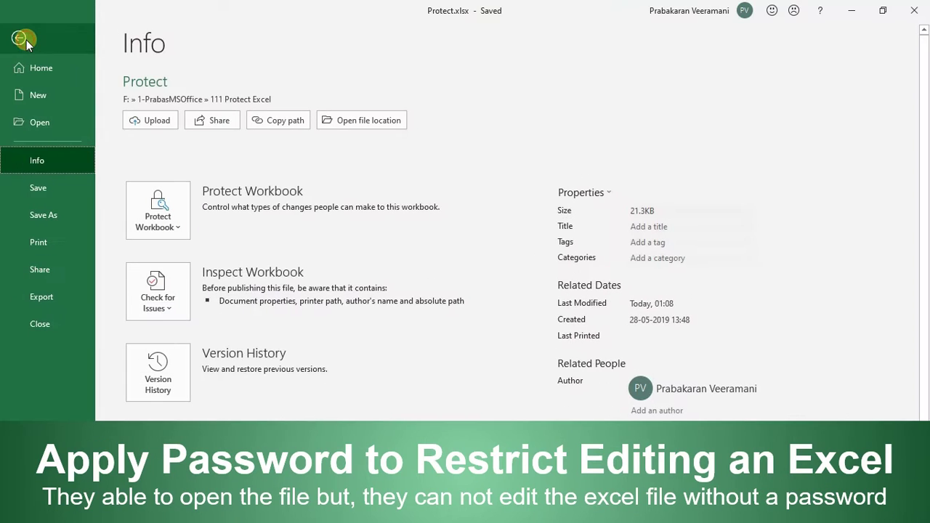
left_click(56, 217)
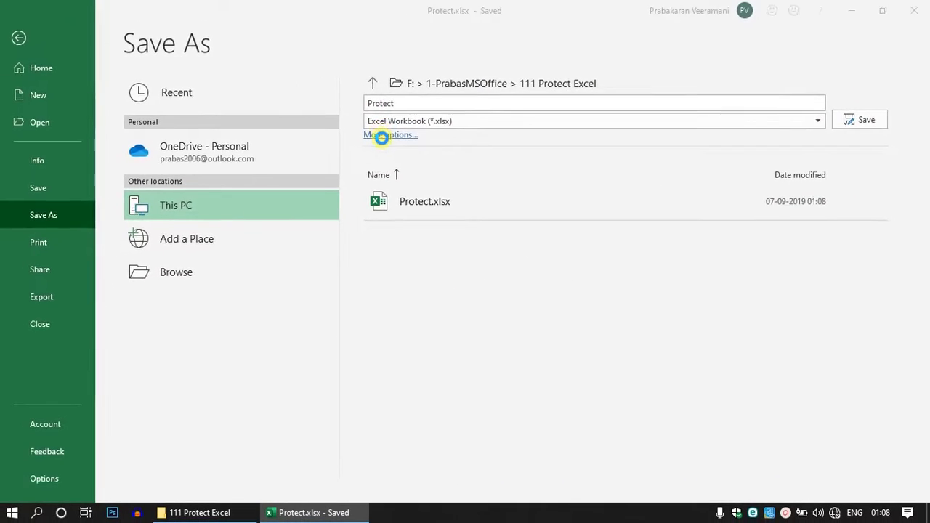
left_click(323, 165)
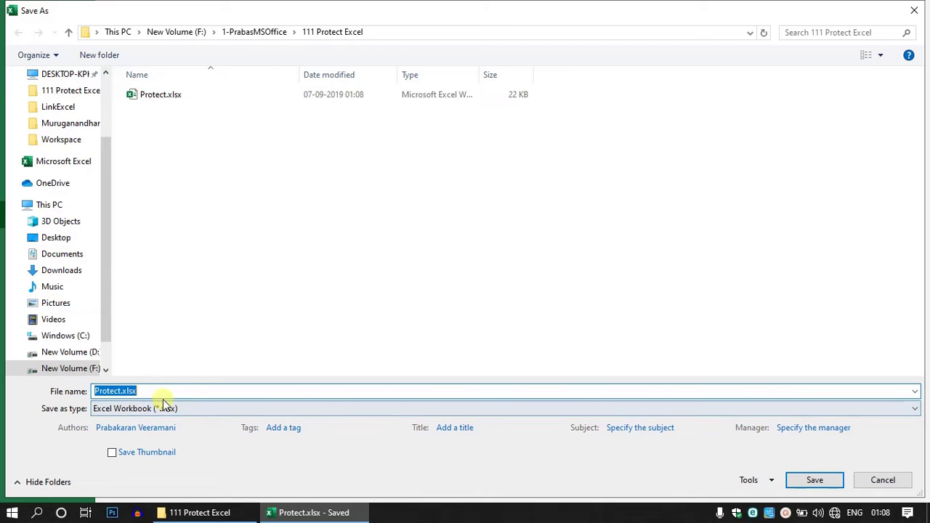
left_click(310, 391)
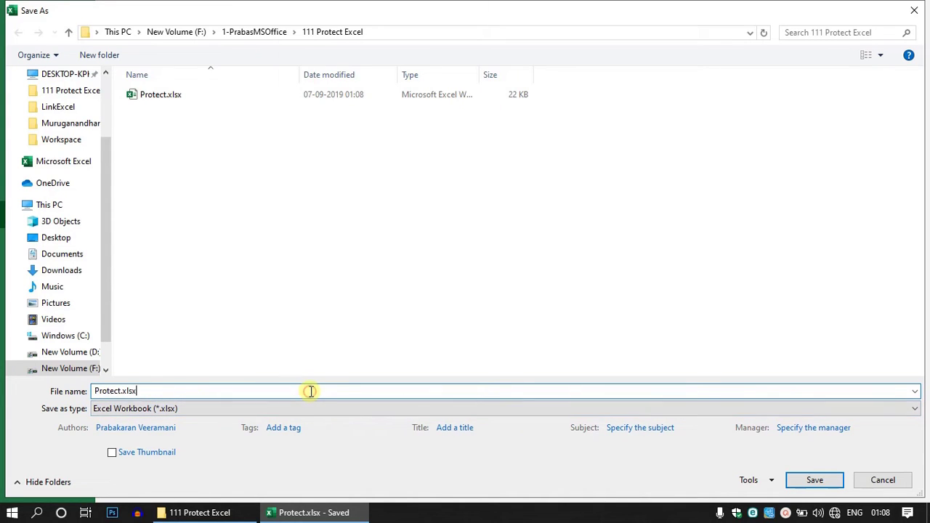
key("Left")
key("Left")
key("Left")
key("Left")
key("Left")
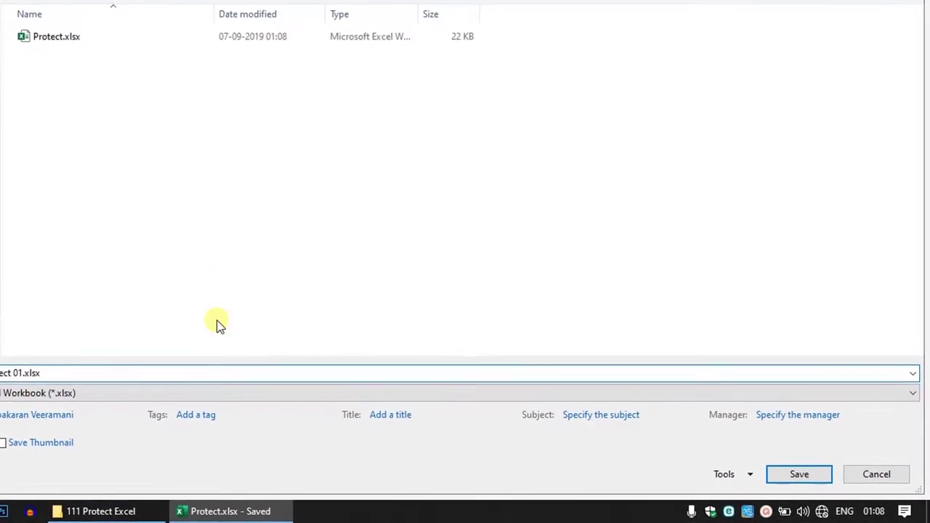
left_click(743, 474)
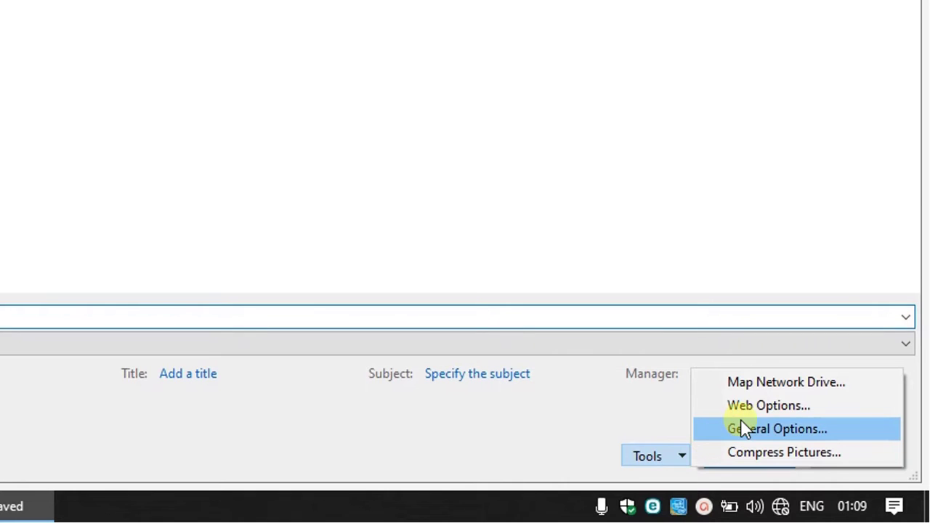
Set a password to modify in General Options and confirm it
left_click(758, 430)
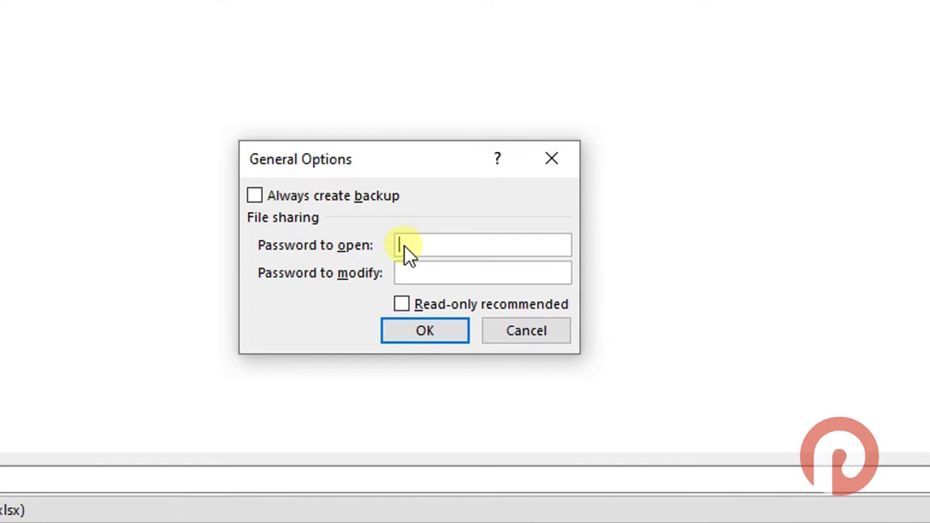
left_click(465, 274)
type("•••")
key("Return")
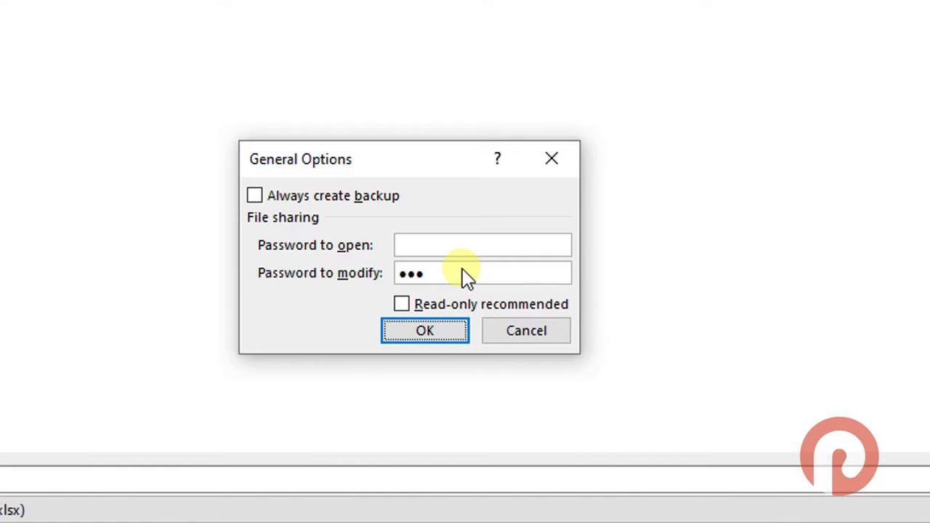
left_click(417, 328)
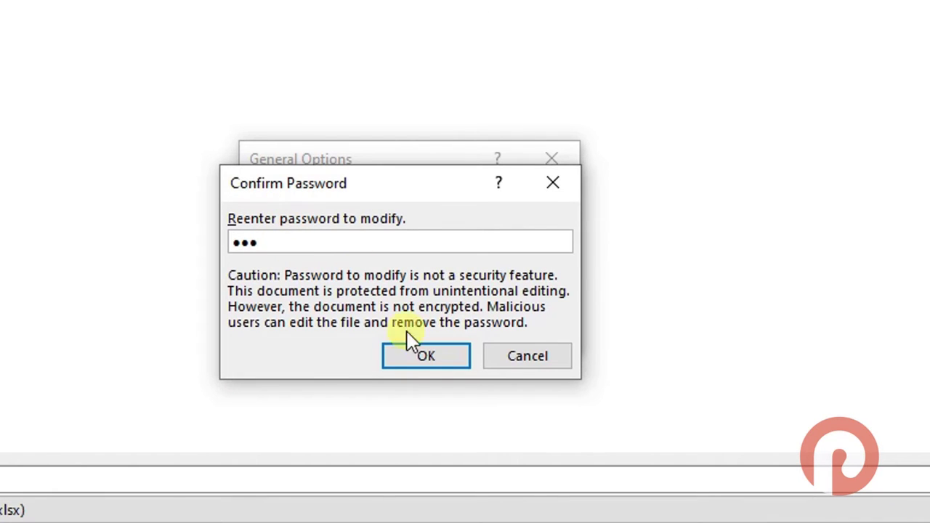
left_click(442, 364)
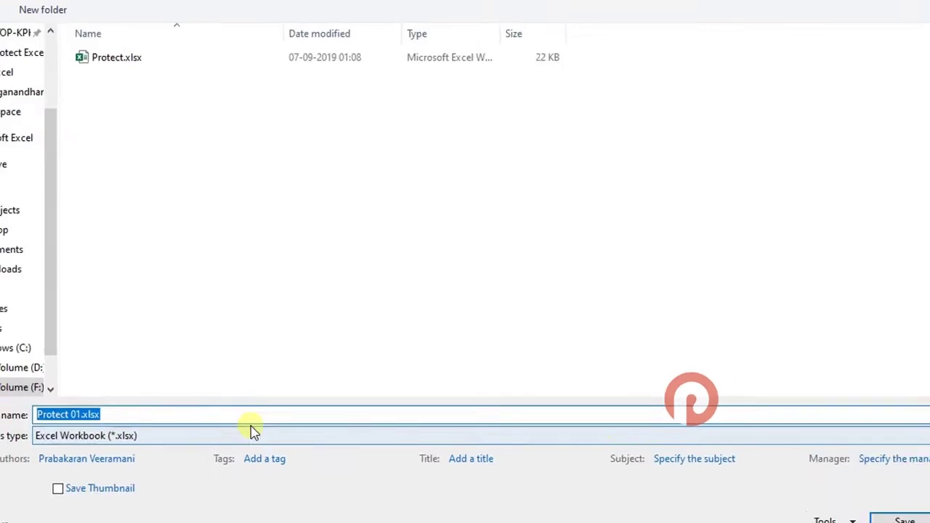
Save as Protect 01.xlsx, quit Excel, and reopen it as Read Only
left_click(820, 479)
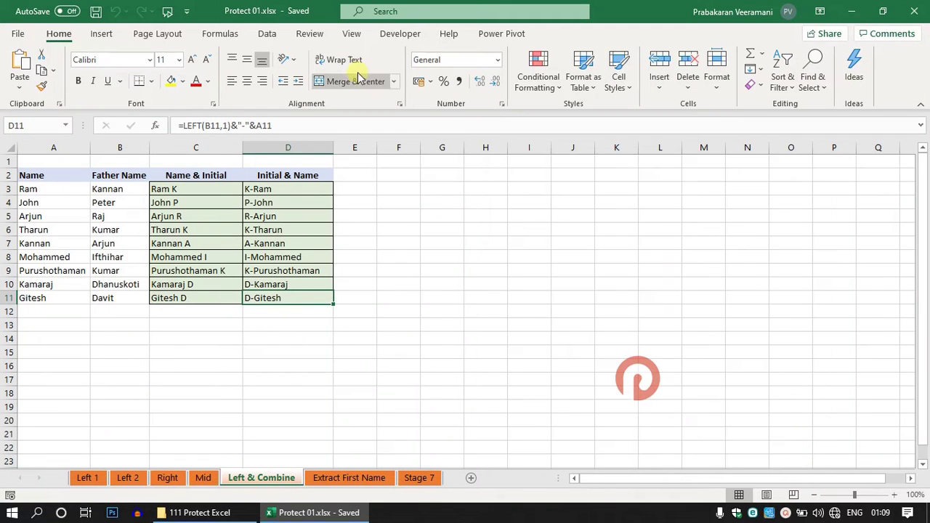
left_click(912, 12)
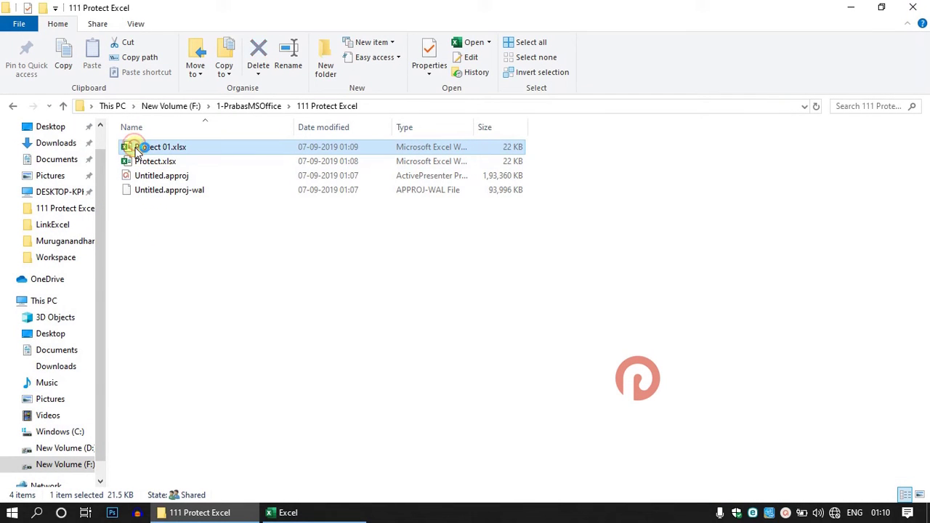
double_click(143, 160)
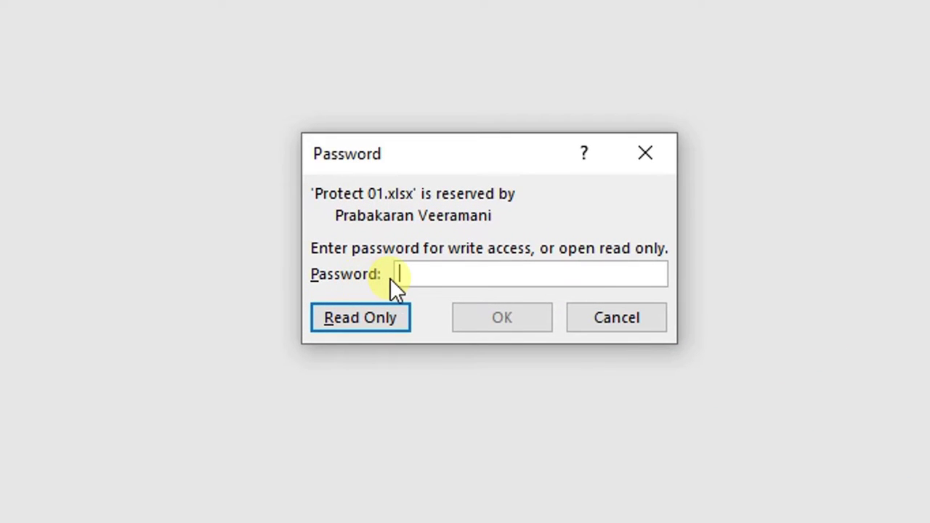
left_click(404, 274)
type("123")
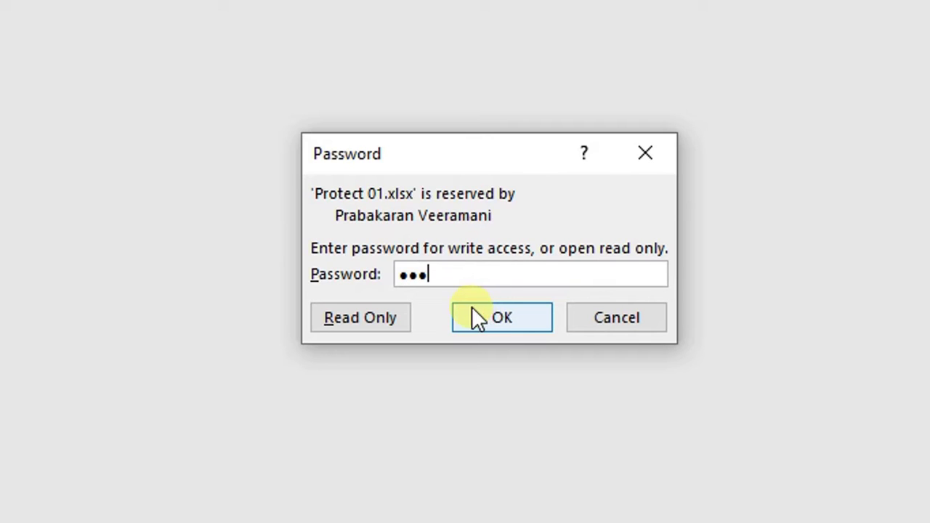
left_click_drag(434, 277, 398, 277)
key("BackSpace")
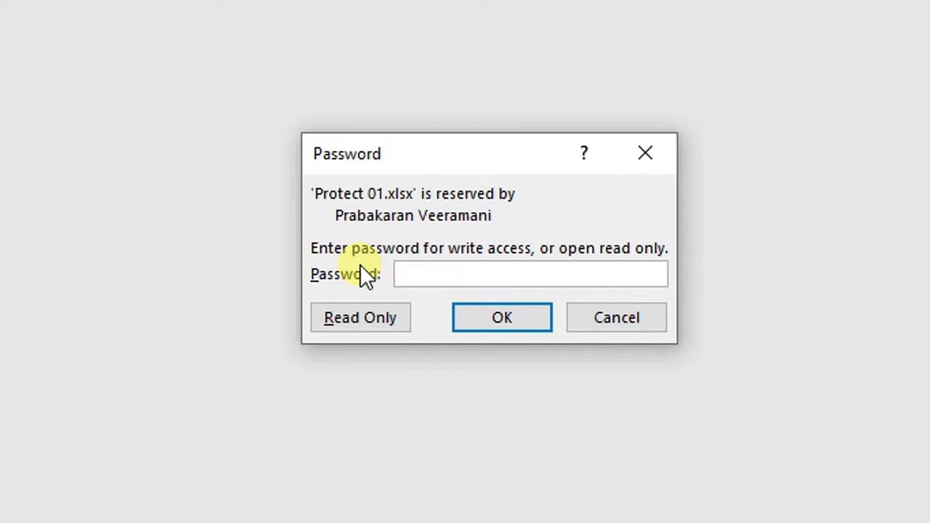
left_click(349, 325)
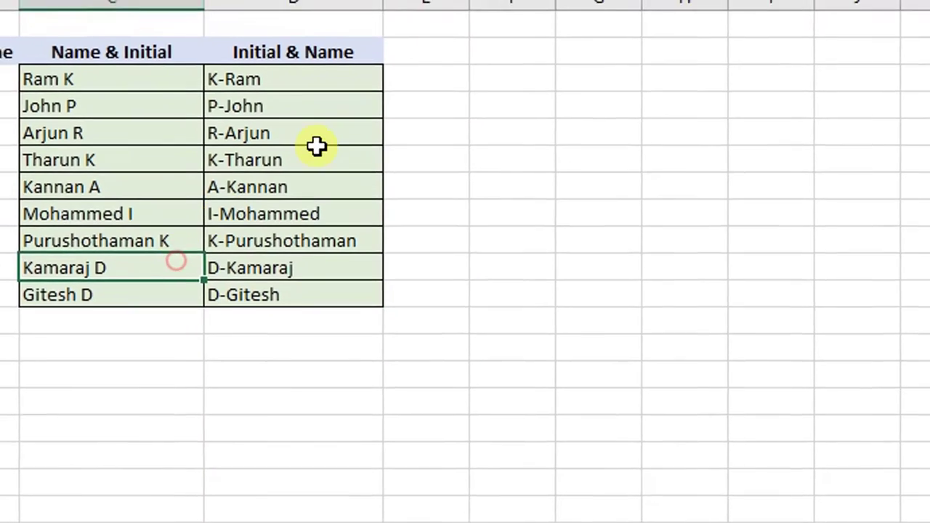
Clear C3:D10 and try saving, dismissing the read-only cannot-save warning
left_click_drag(315, 77, 176, 266)
key("Delete")
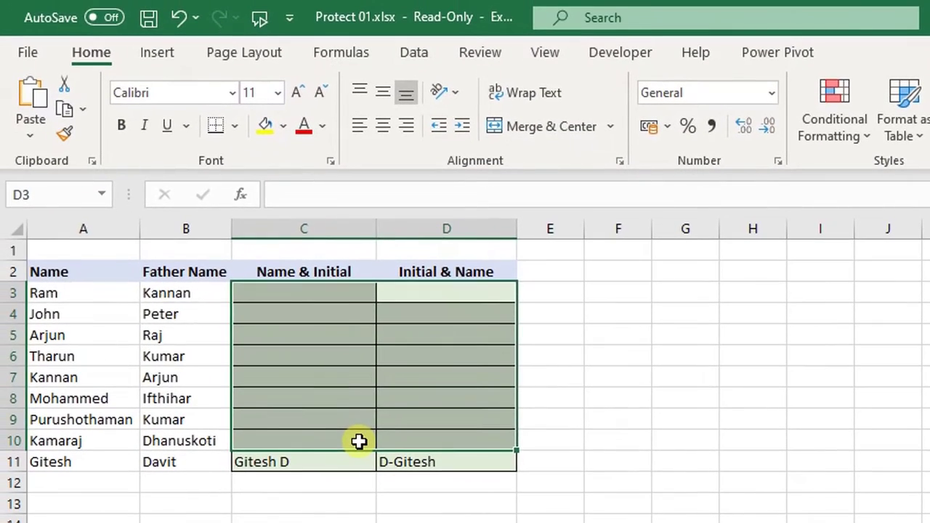
key("Home")
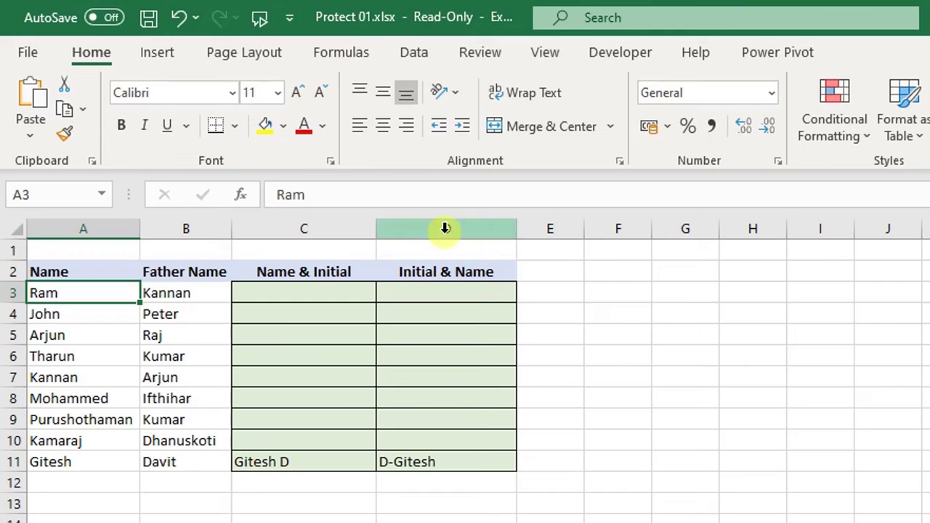
key("ctrl+s")
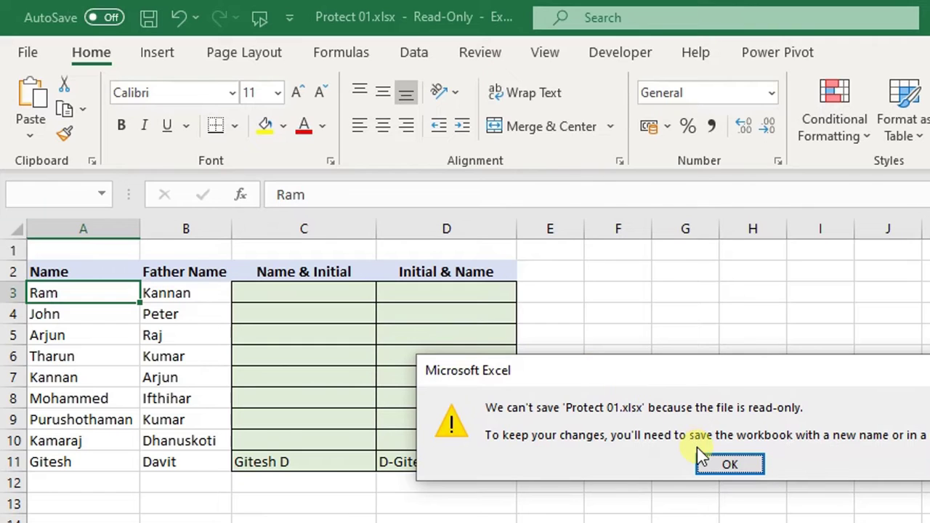
left_click(728, 467)
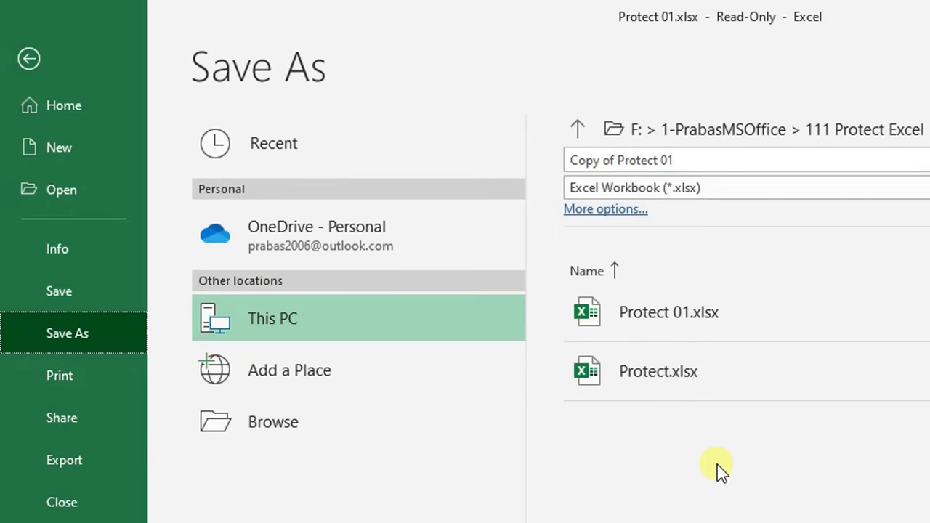
key("Escape")
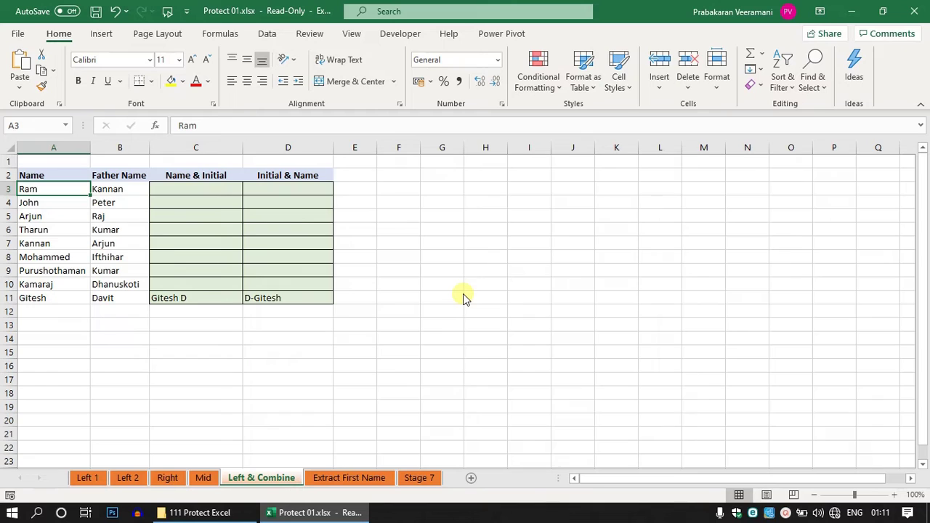
key("ctrl+End")
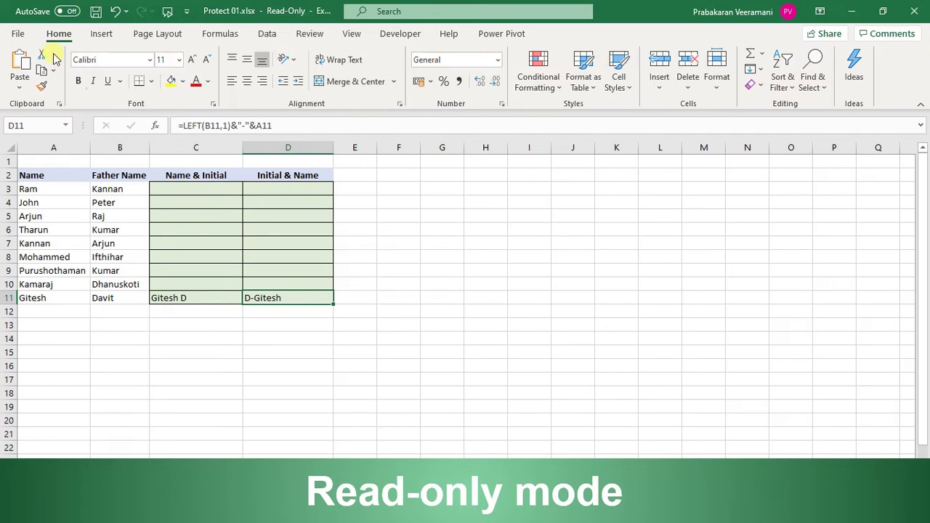
Start Save As, removing the 'Copy of' prefix so the file is named Protect 02
left_click(20, 35)
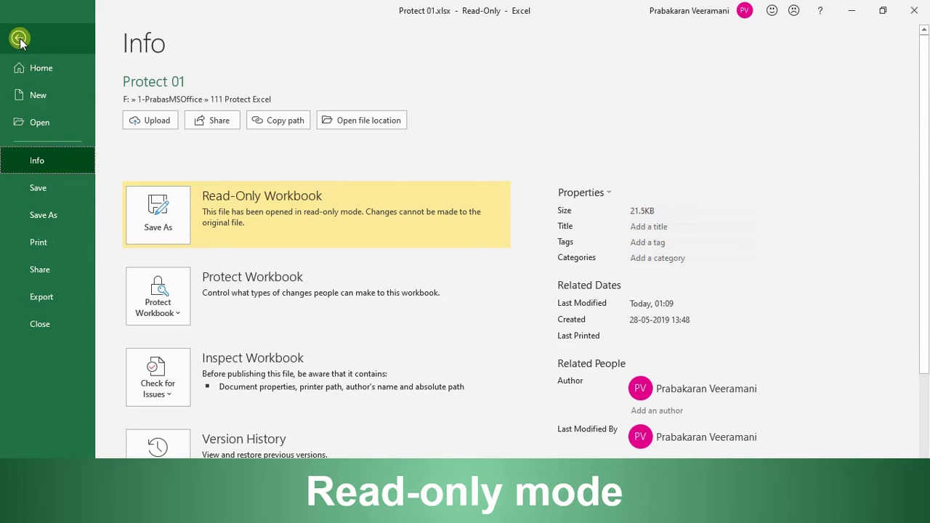
left_click(61, 220)
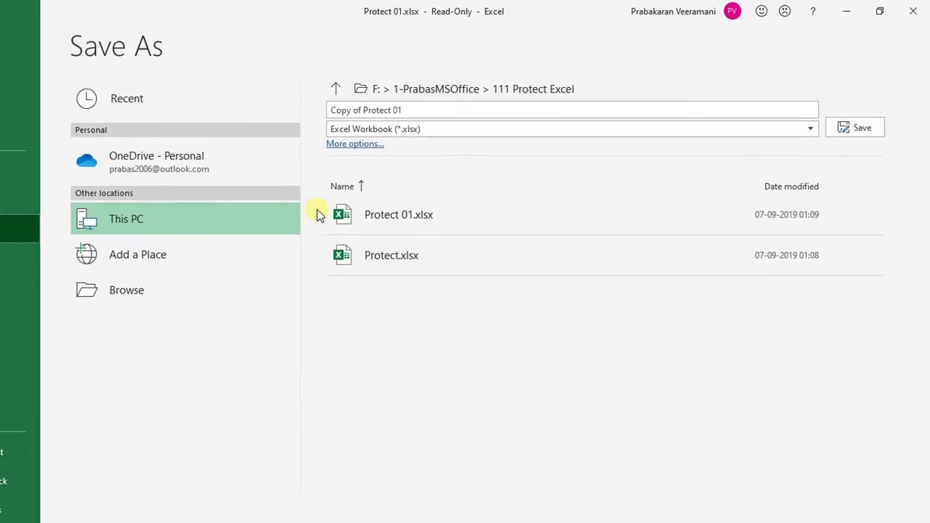
left_click(419, 112)
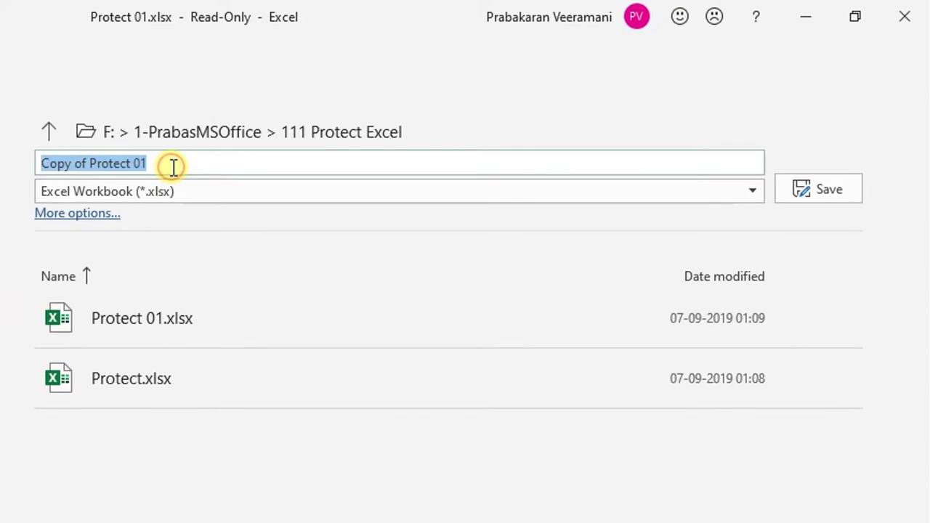
key("Home")
key("Delete")
key("Delete")
key("Delete")
key("Delete")
key("Delete")
key("Delete")
key("Delete")
key("Delete")
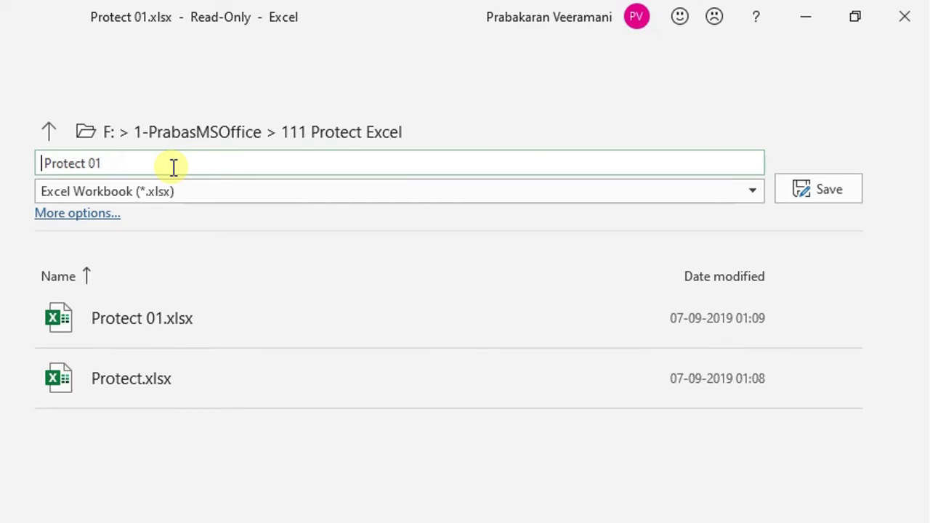
key("Home")
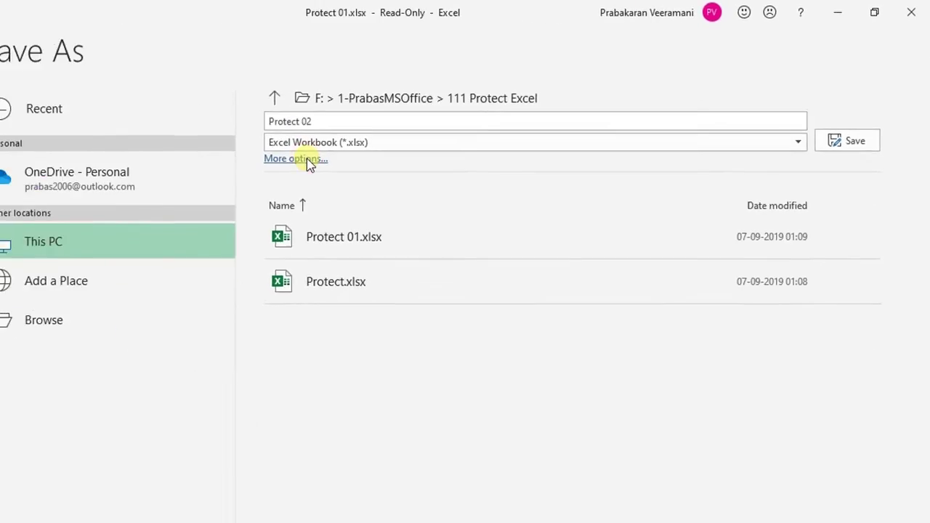
Turn on Read-only recommended in General Options and save as Protect 02.xlsx
left_click(305, 159)
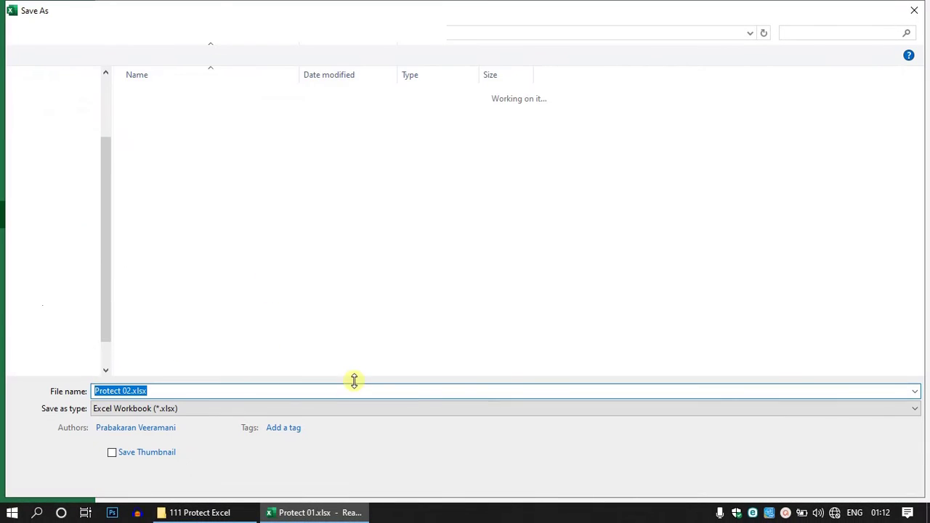
left_click(771, 480)
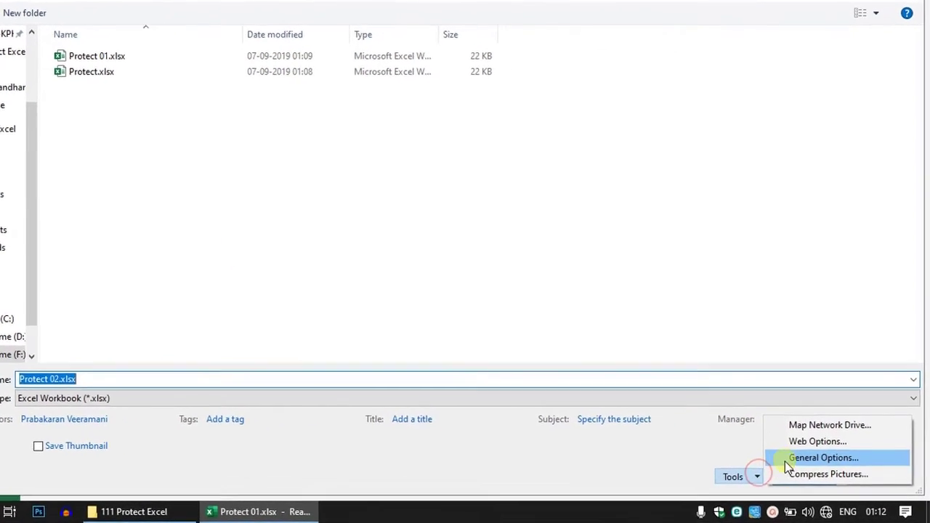
left_click(789, 459)
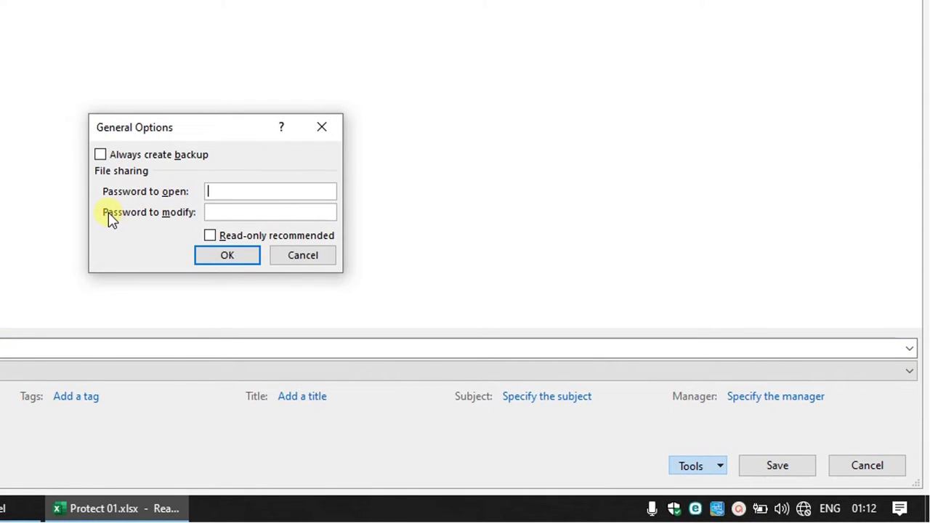
left_click(211, 236)
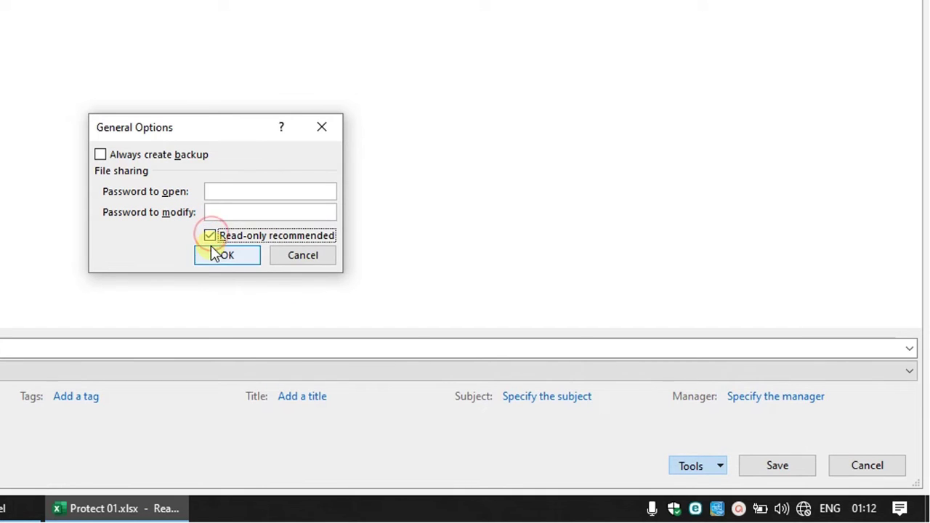
left_click(213, 252)
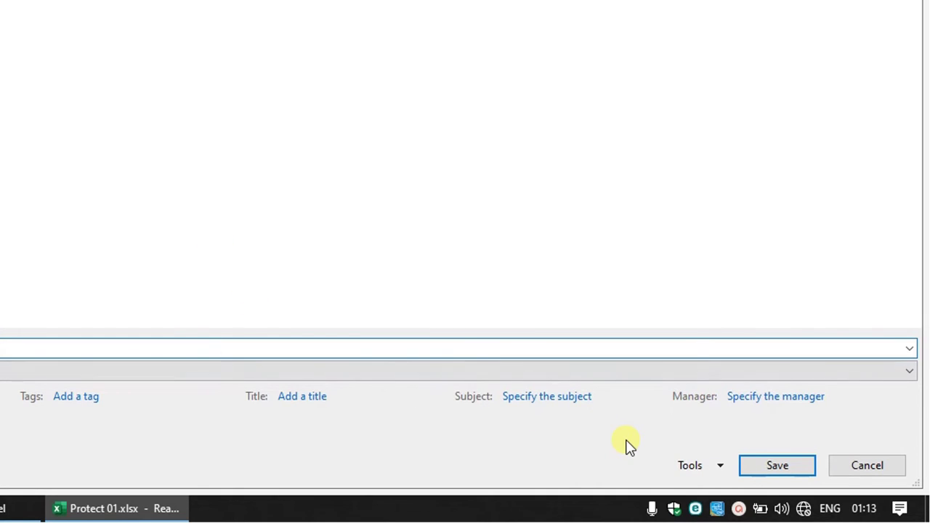
left_click(773, 474)
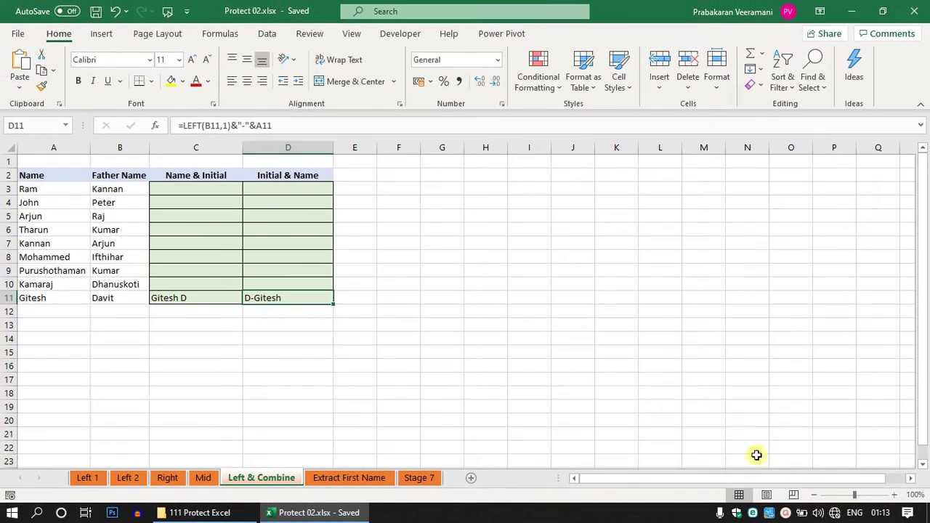
left_click(341, 258)
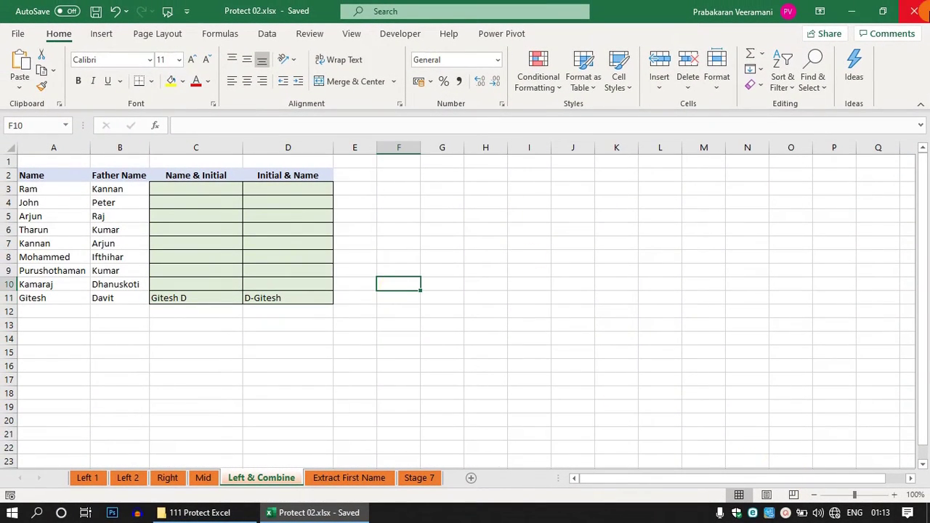
Close Excel and reopen Protect 02.xlsx from File Explorer
left_click(916, 10)
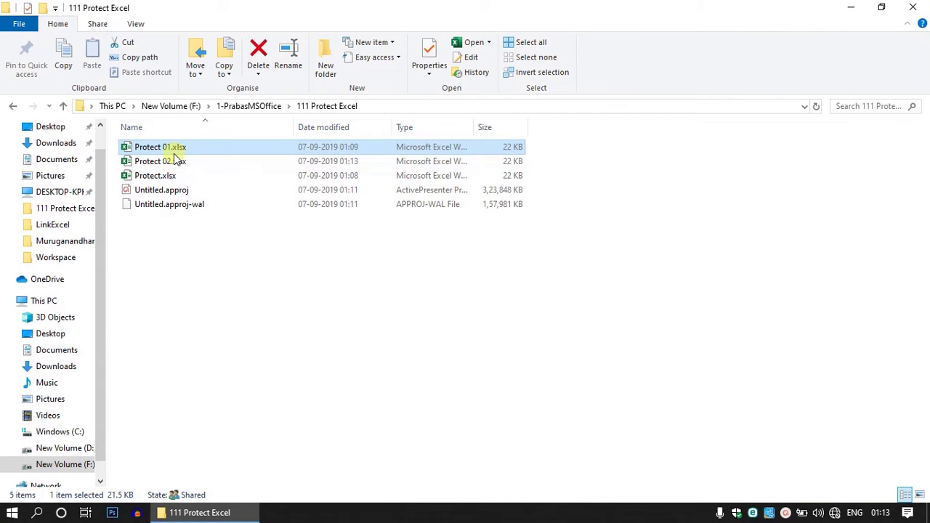
double_click(169, 162)
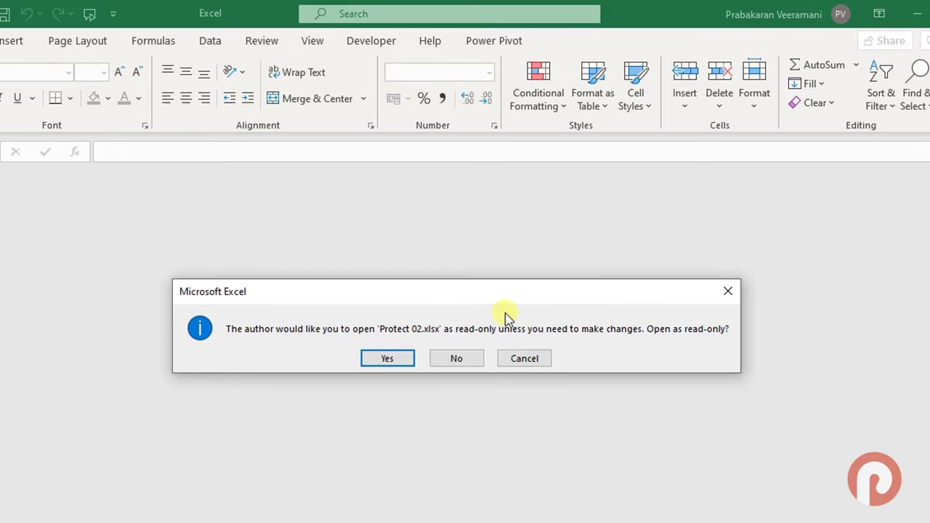
Open Protect 02.xlsx read-only, delete the column C and D headings, and attempt a save
left_click(399, 369)
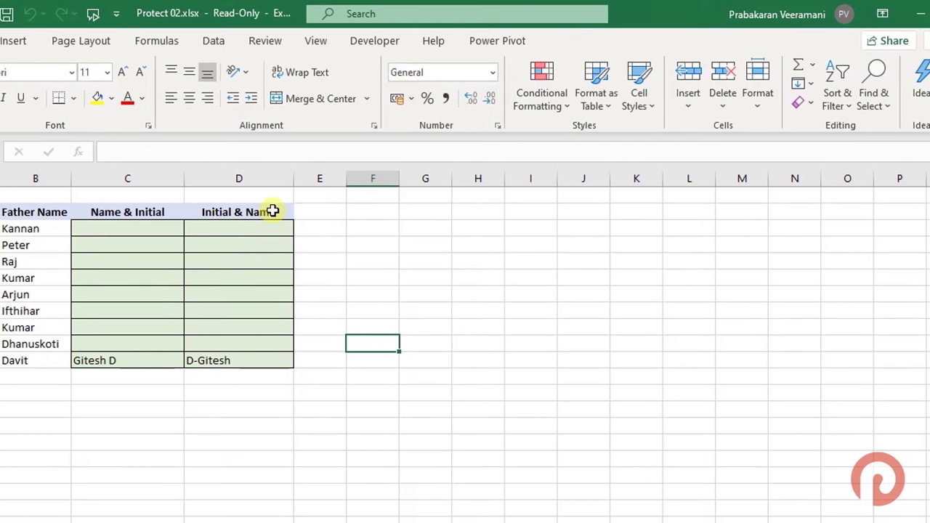
left_click_drag(272, 211, 129, 211)
key("Delete")
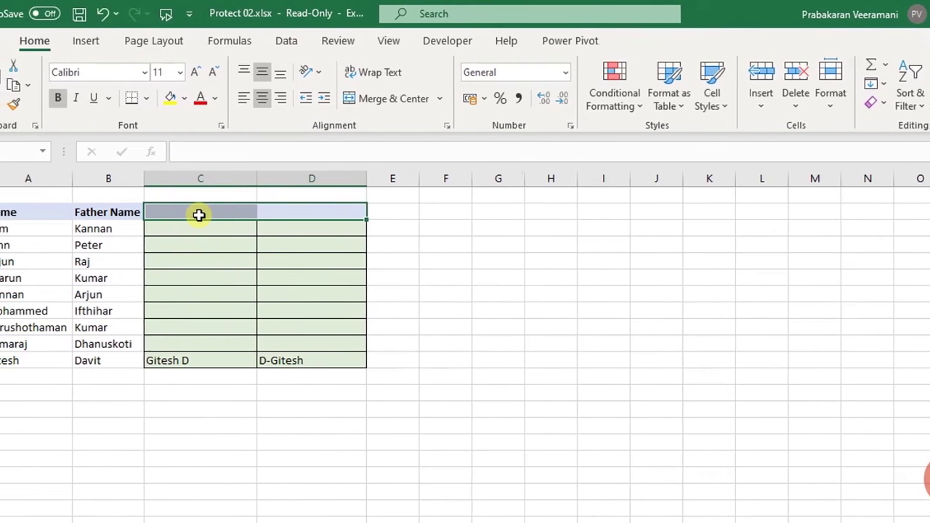
key("Up")
key("ctrl+s")
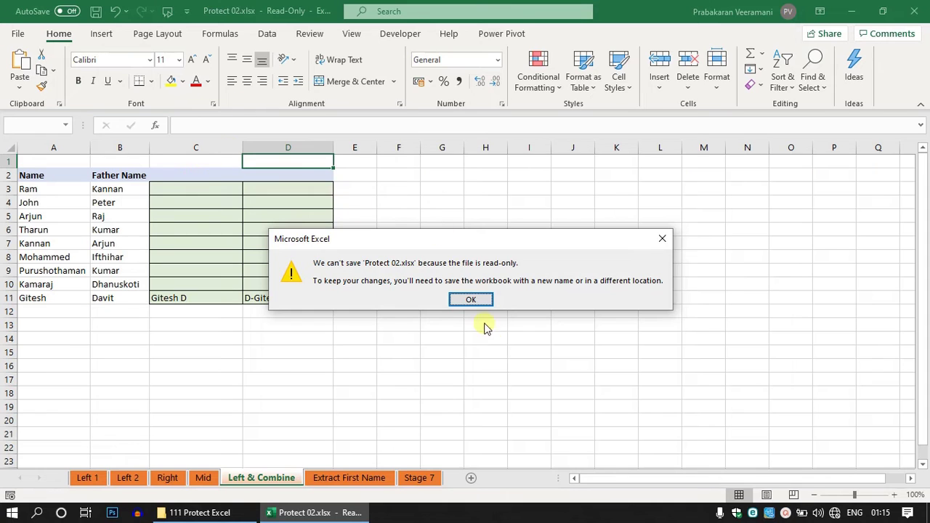
Dismiss the read-only save warning and leave Save As without saving the edits
left_click(472, 303)
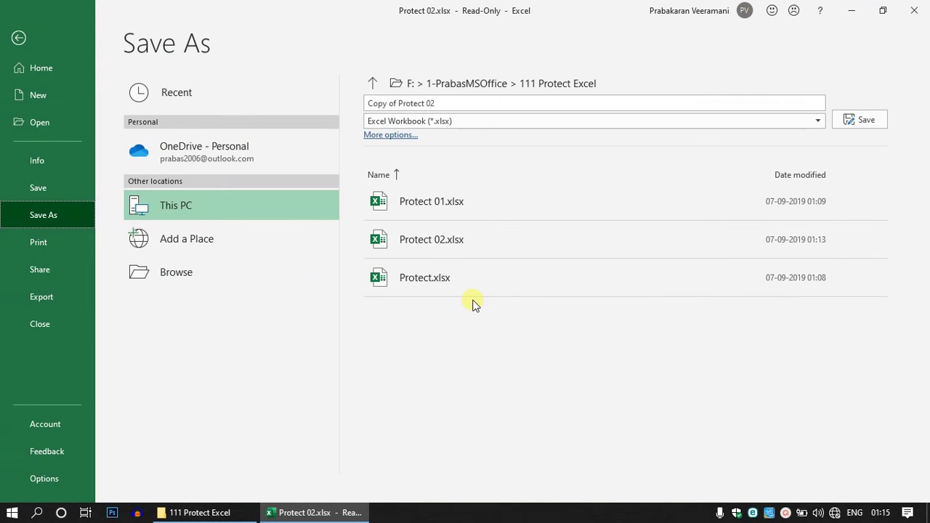
key("Escape")
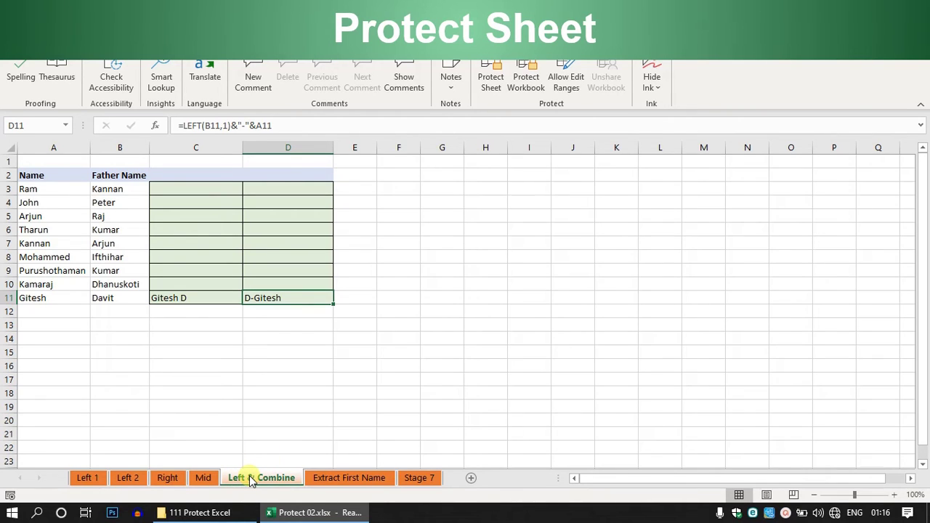
left_click(254, 424)
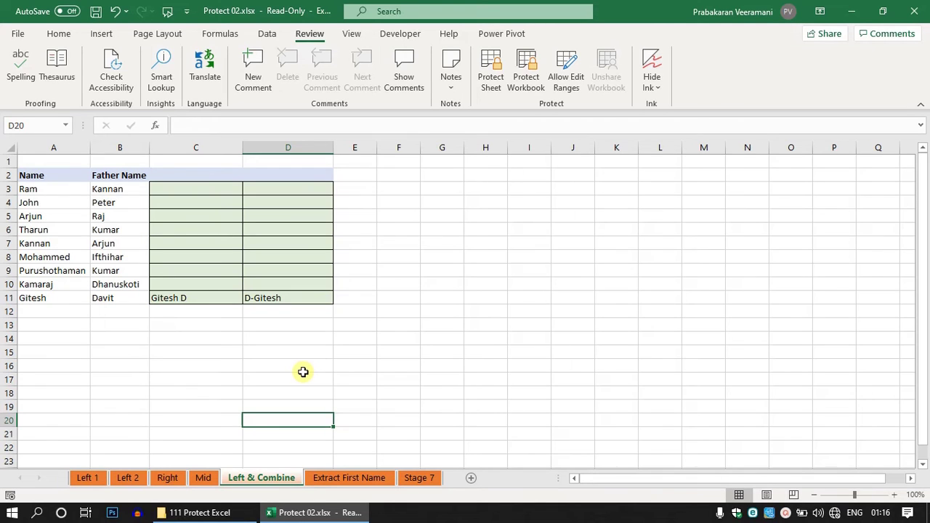
left_click(253, 476)
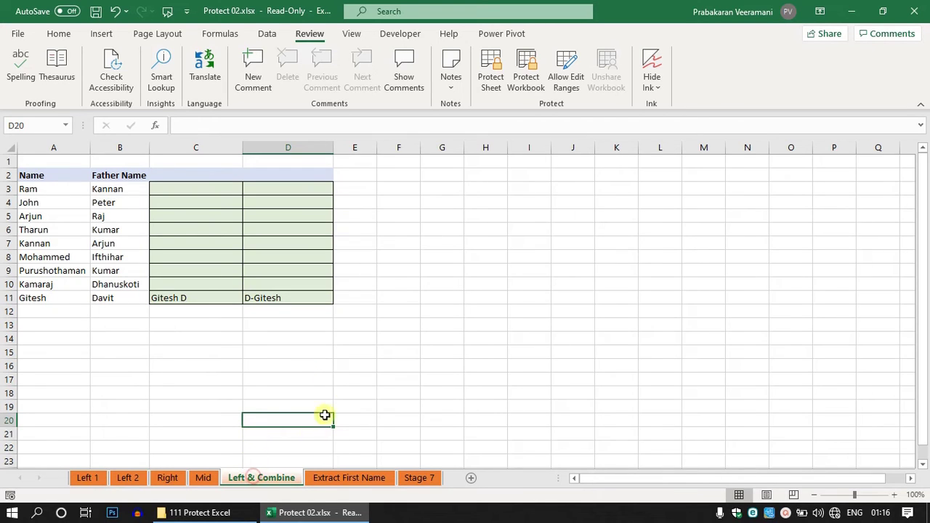
left_click(490, 77)
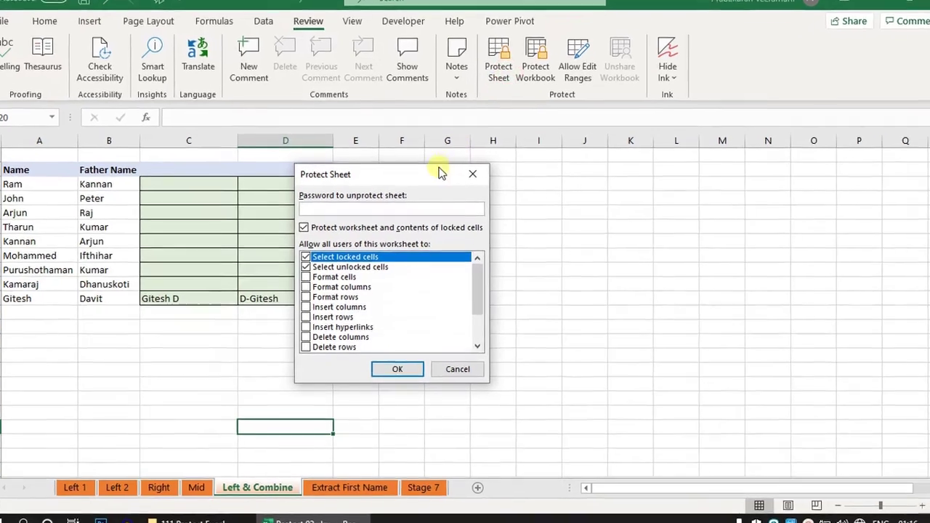
left_click_drag(399, 179, 461, 169)
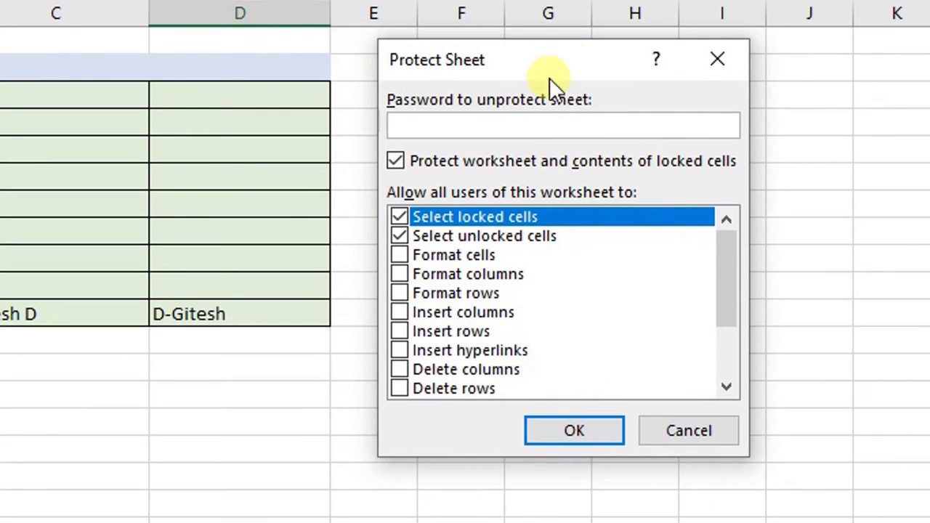
type("123")
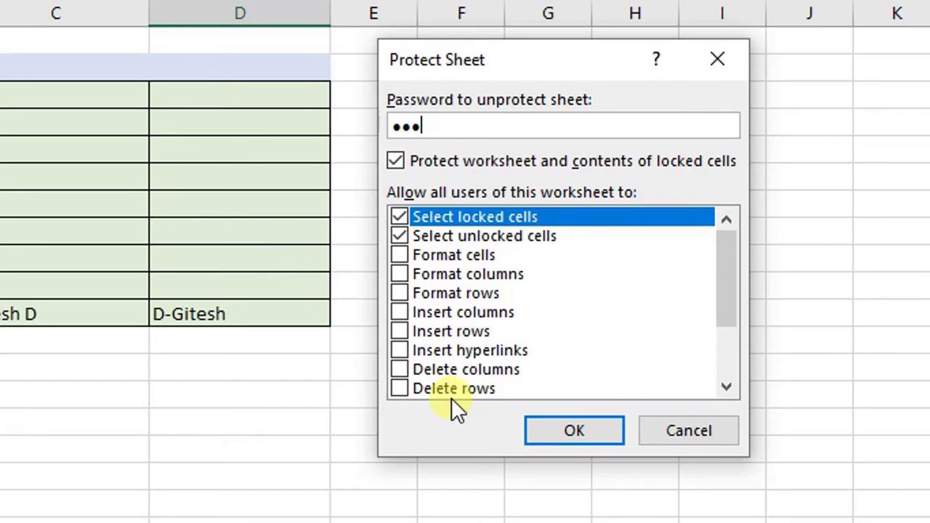
scroll(456, 293, "down", 2)
scroll(456, 293, "up", 2)
left_click(399, 255)
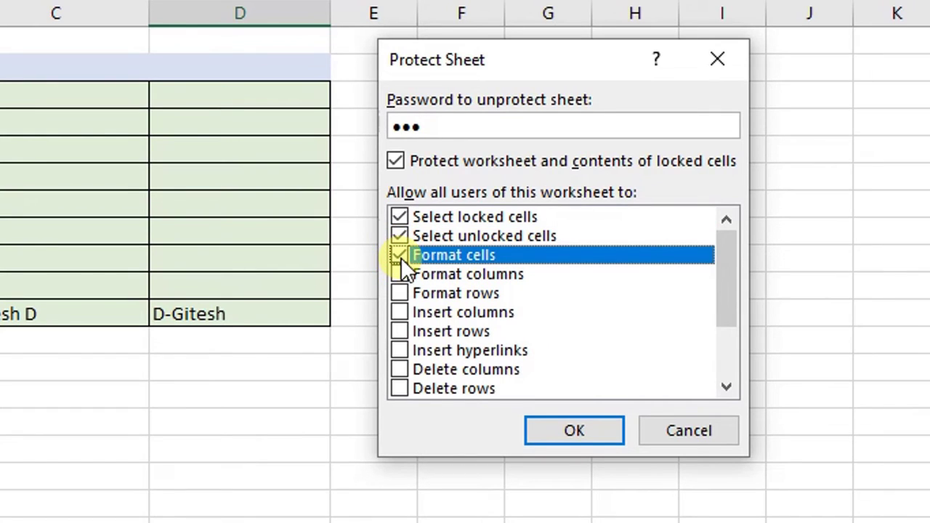
left_click(401, 255)
scroll(509, 302, "down", 2)
scroll(508, 283, "up", 2)
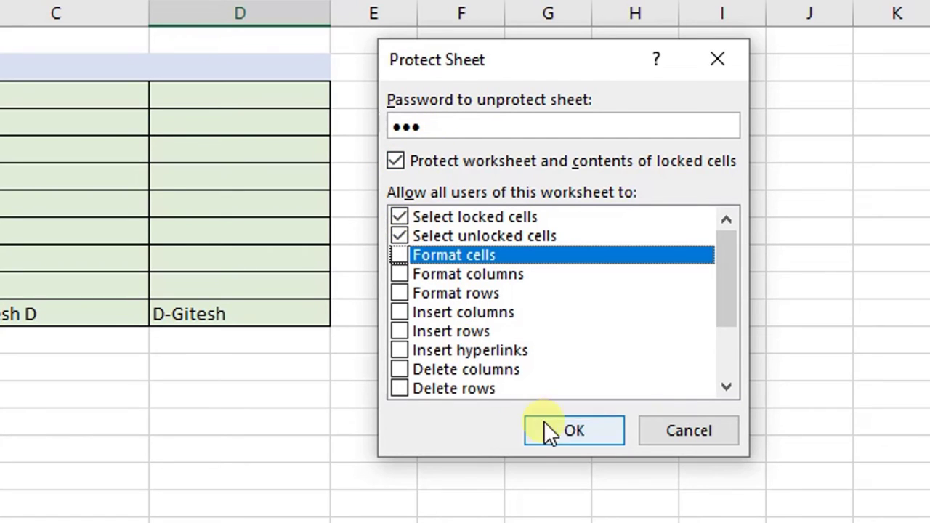
left_click(564, 433)
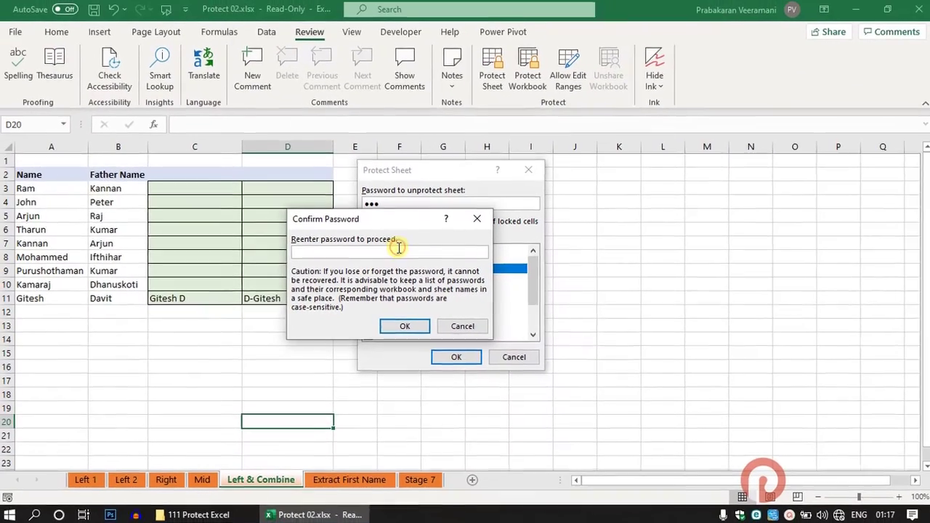
type("123")
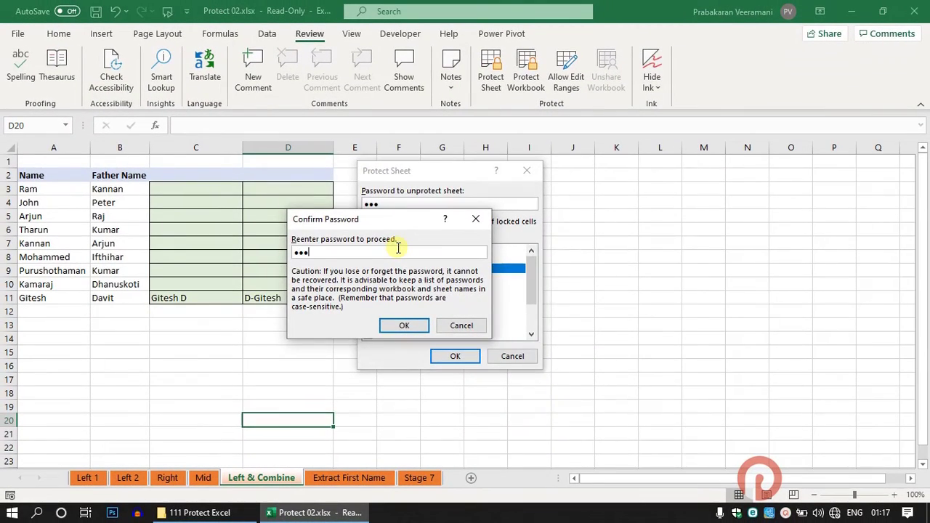
key("Return")
key("ctrl+s")
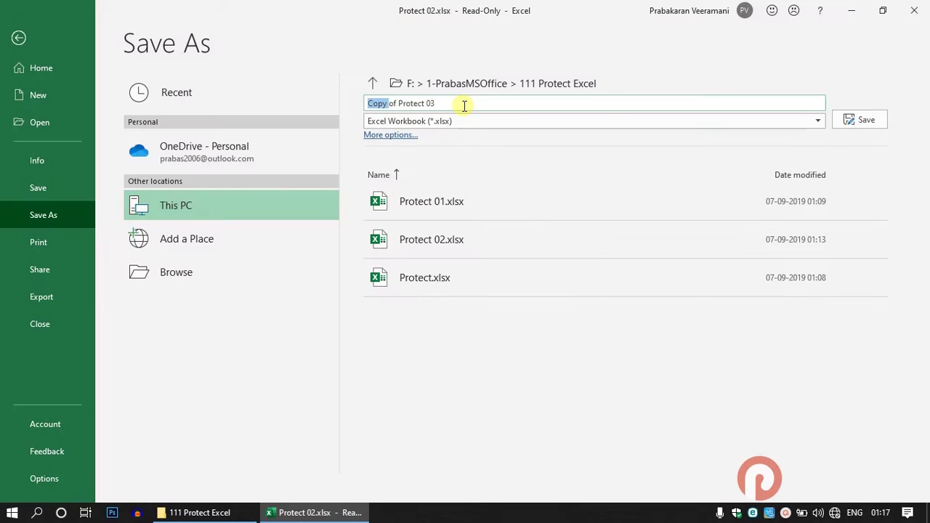
type("Protect 03")
key("Return")
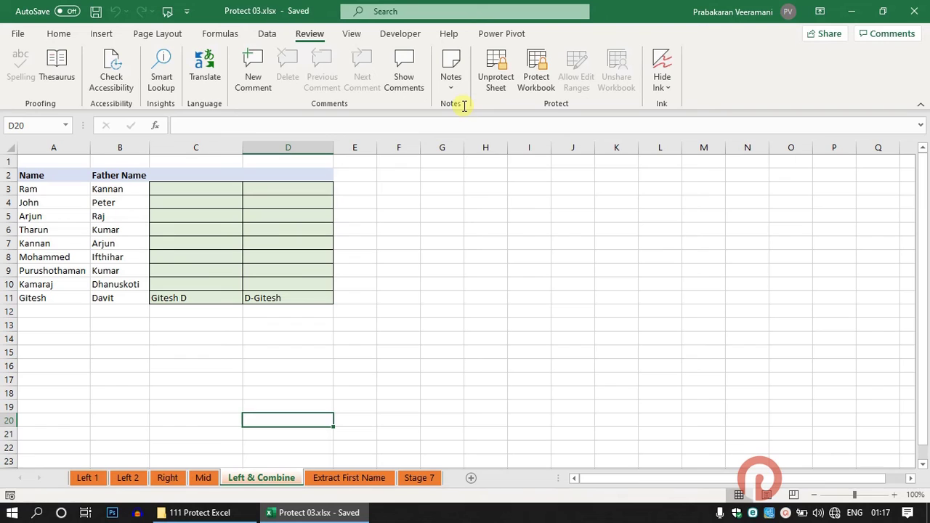
left_click(400, 296)
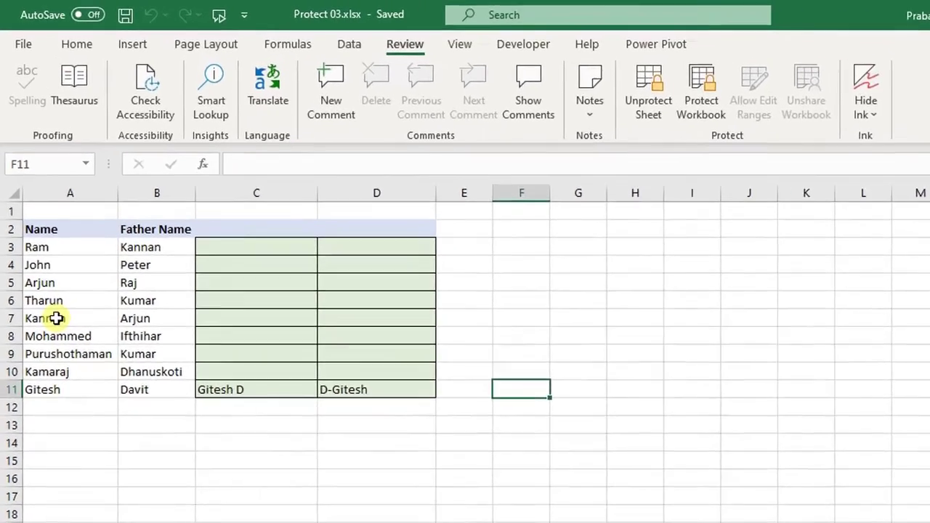
Attempt to edit the protected cell A7 and dismiss the protection warning
left_click(40, 244)
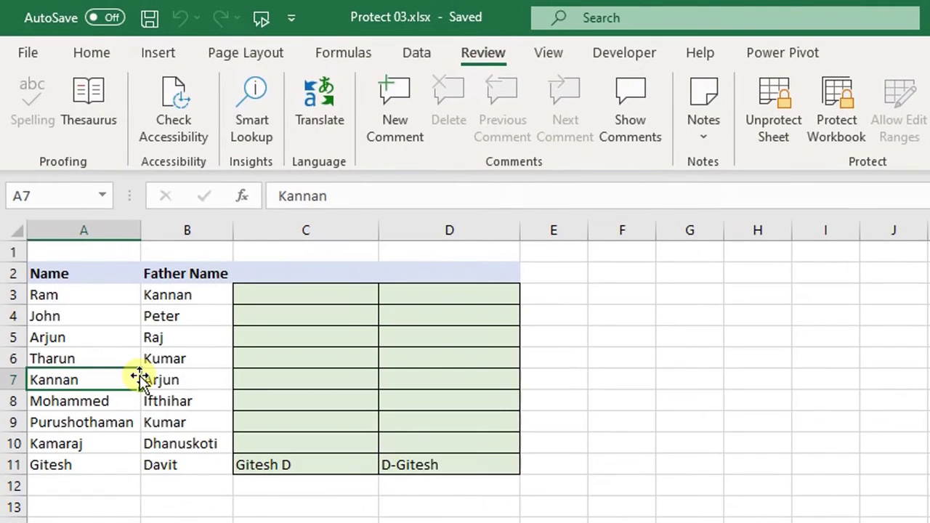
left_click(138, 377)
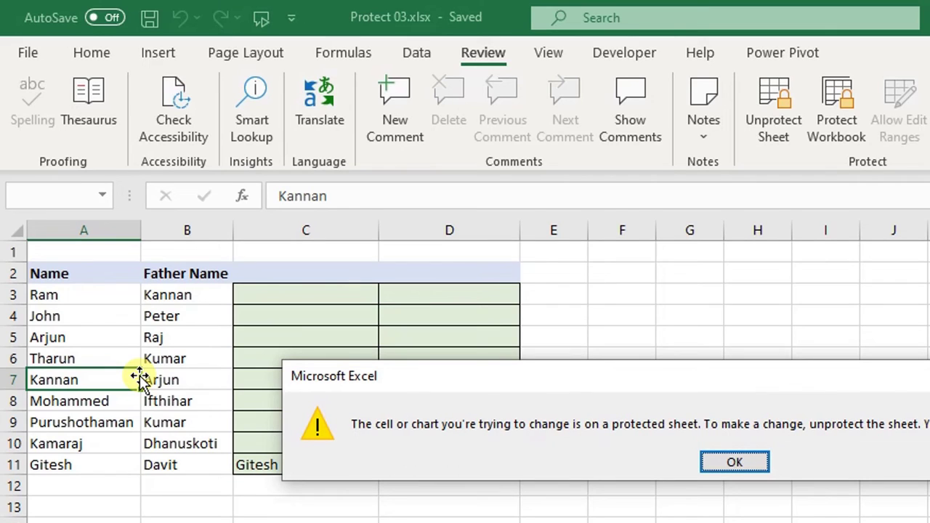
left_click(734, 462)
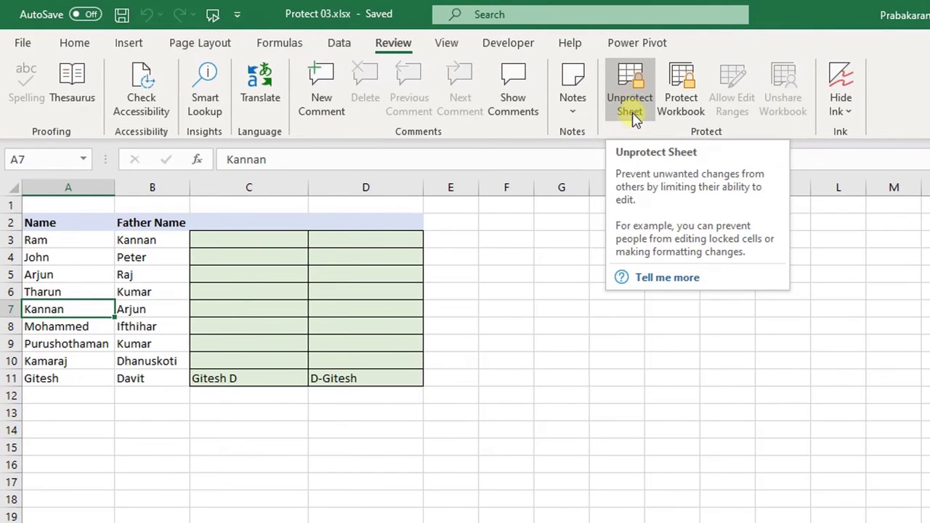
left_click(633, 101)
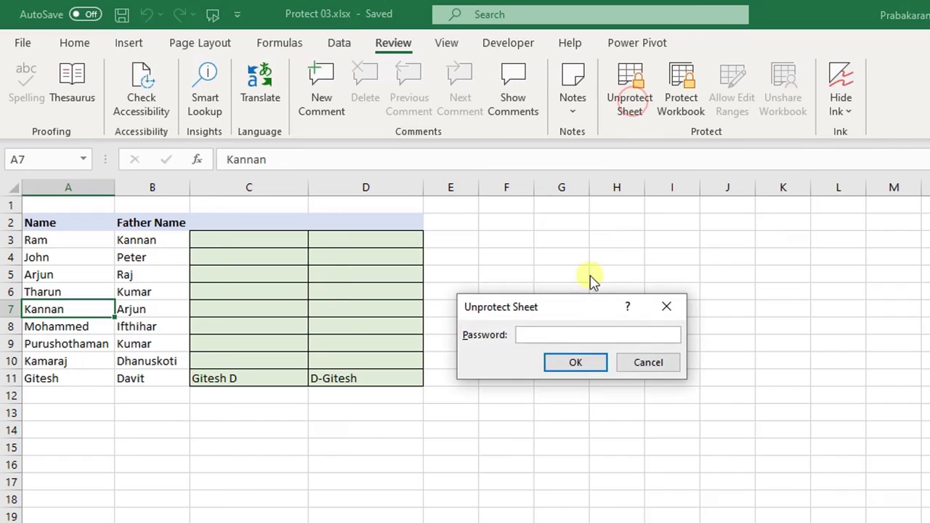
type("123")
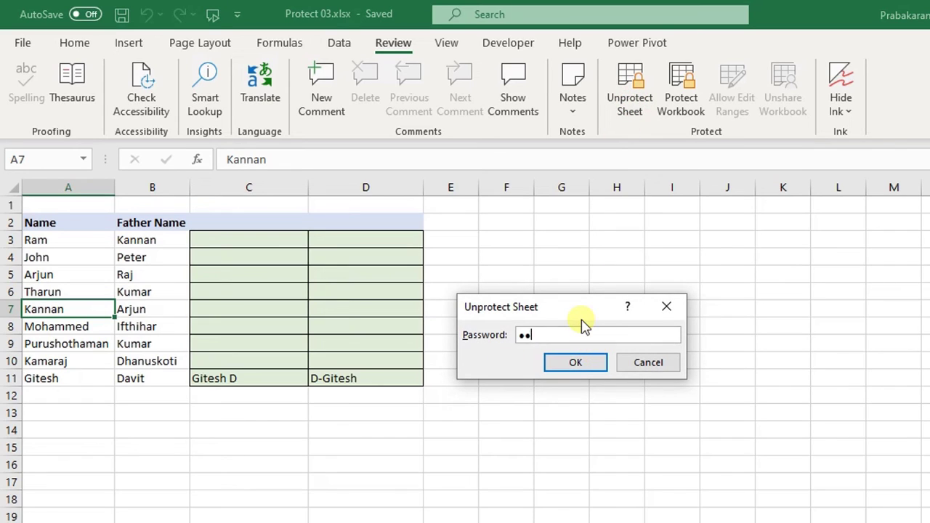
key("Return")
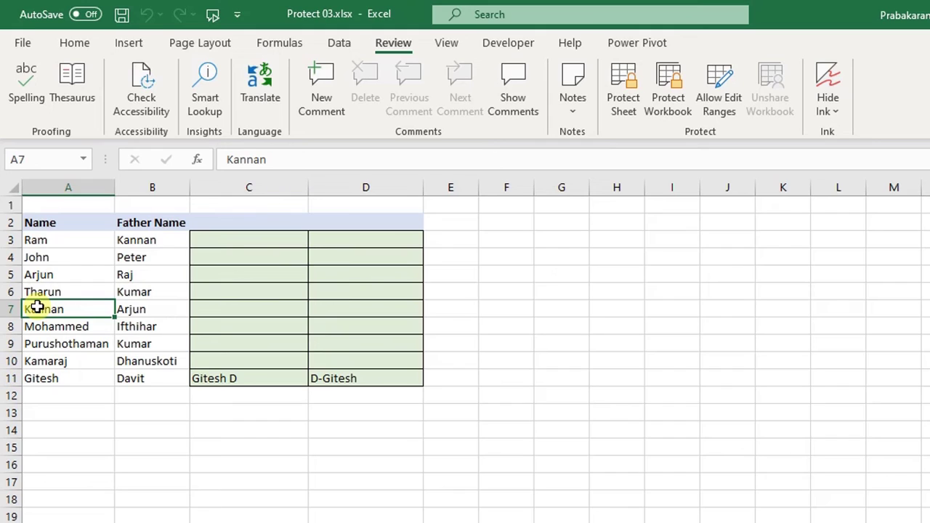
key("Delete")
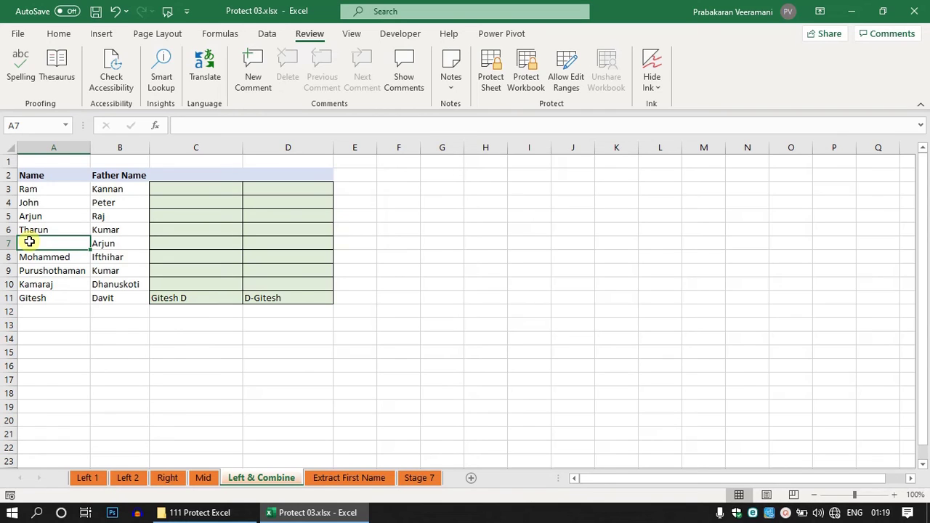
key("ctrl+s")
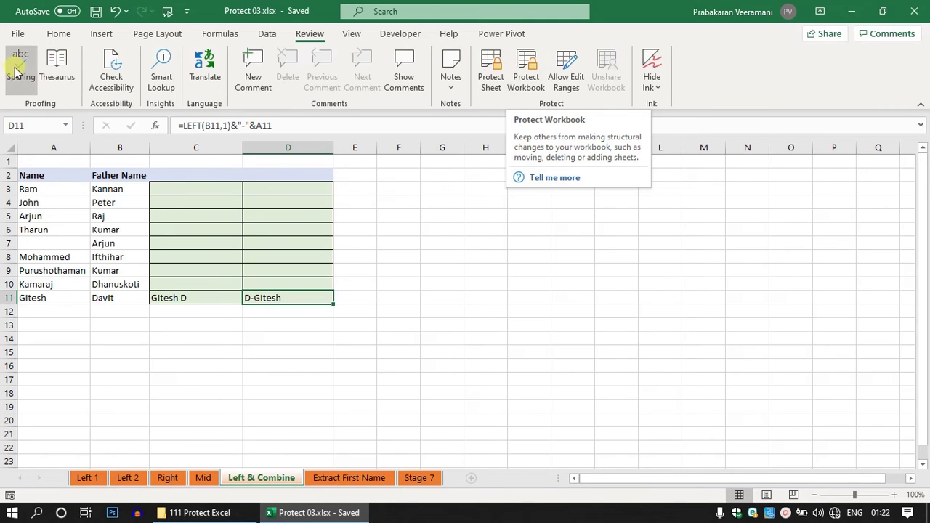
left_click(17, 33)
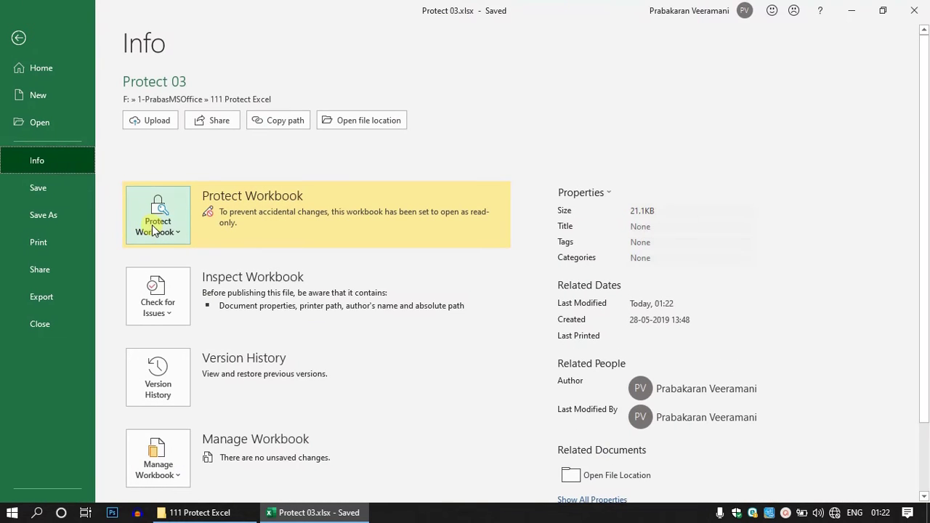
left_click(158, 216)
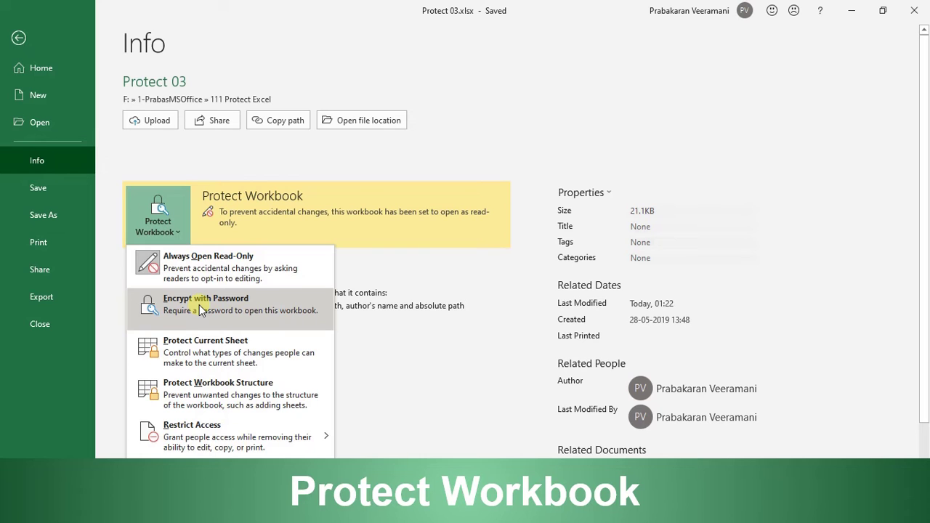
key("Escape")
key("Escape")
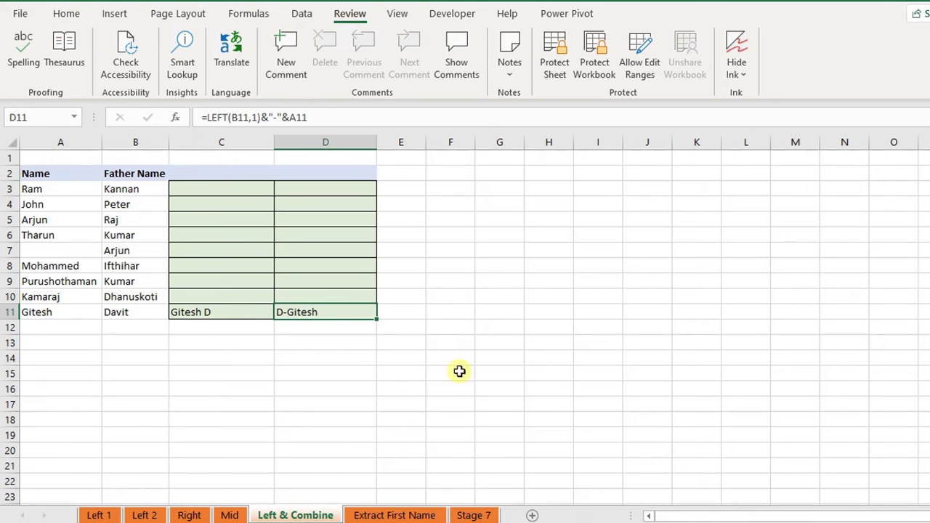
left_click(594, 55)
left_click(592, 215)
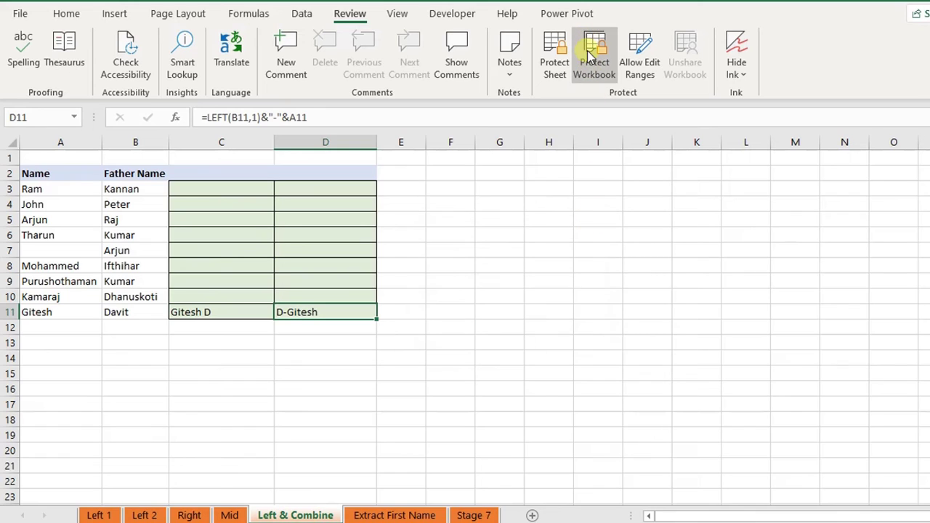
left_click(592, 51)
type("123")
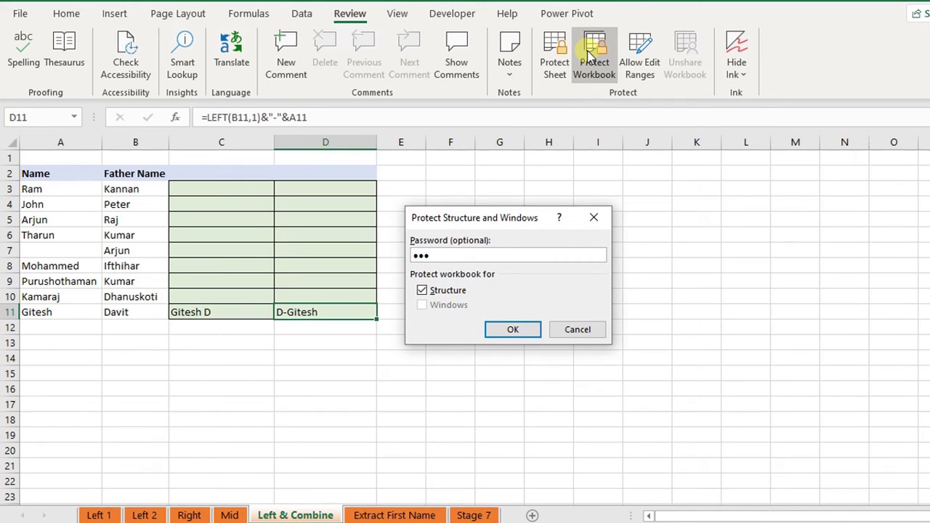
left_click(422, 290)
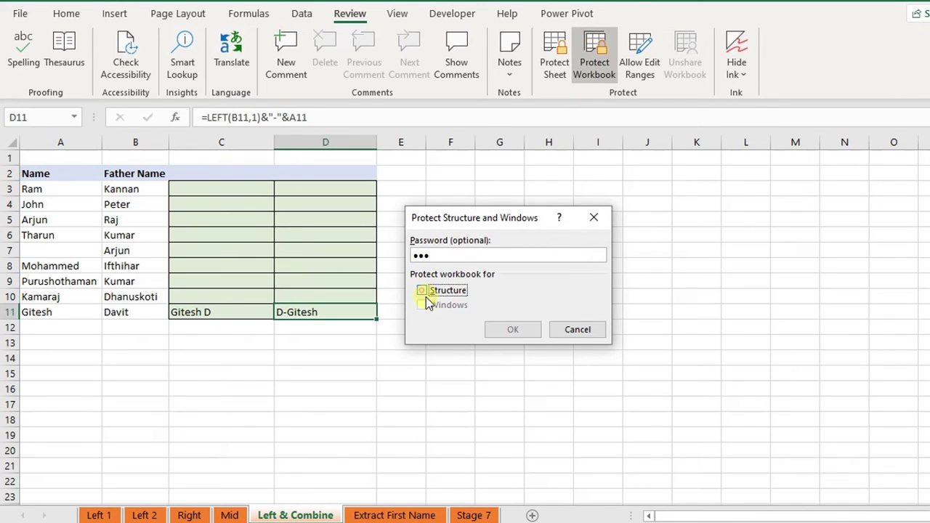
left_click(422, 291)
left_click(500, 331)
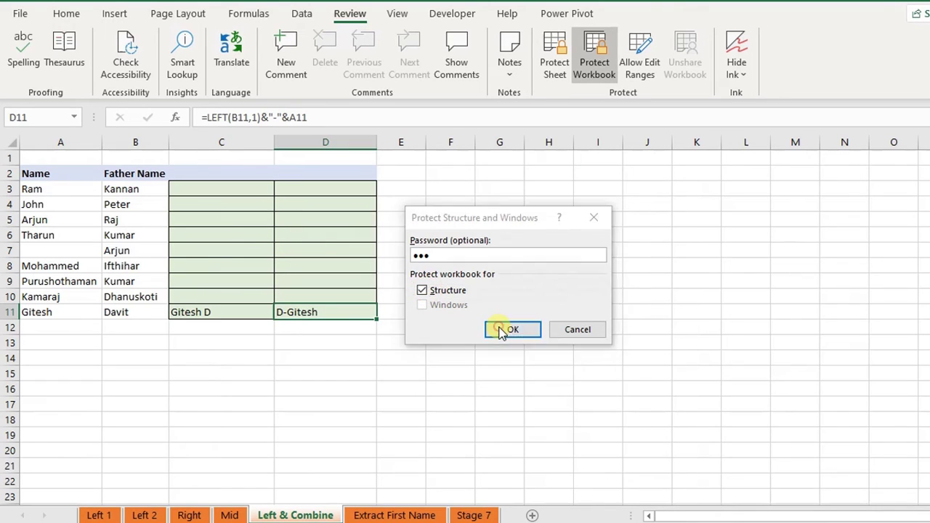
type("123")
key("Return")
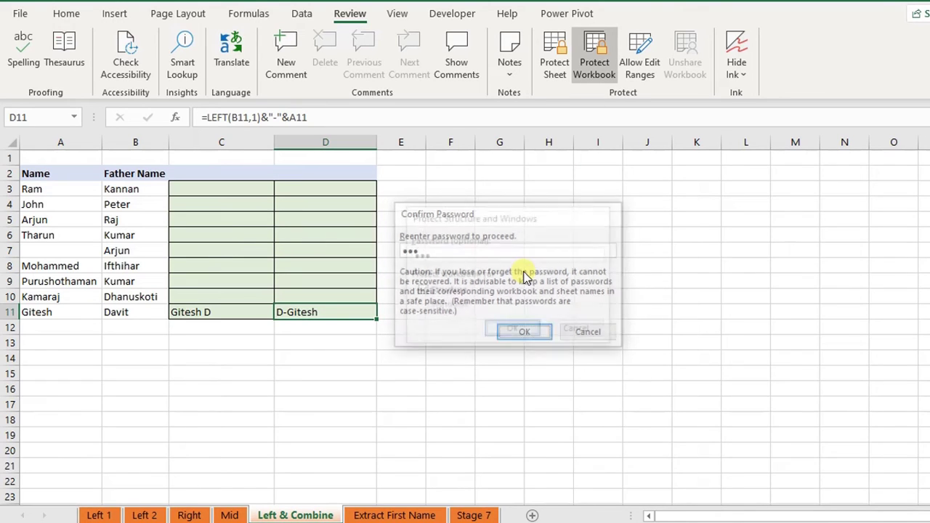
left_click(468, 308)
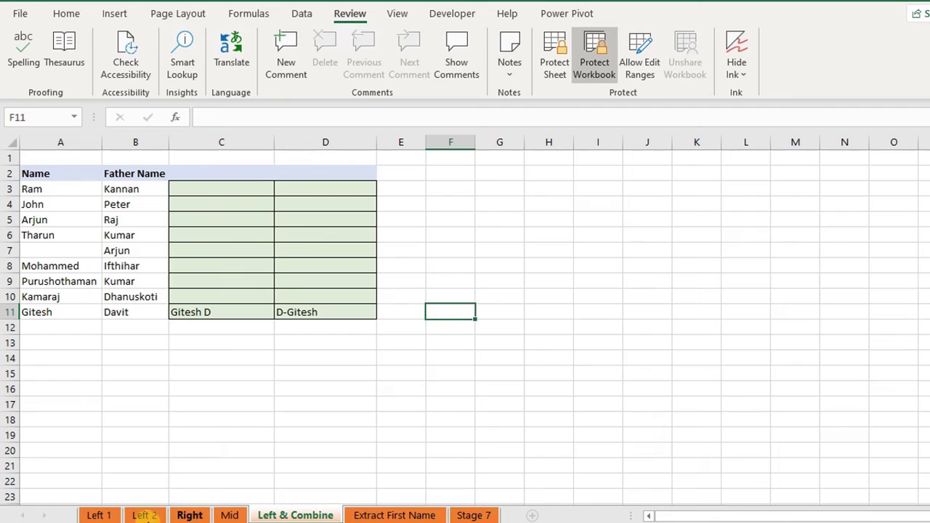
Check the greyed-out sheet tab options and cancel a test entry 'asa' in E7
right_click(272, 514)
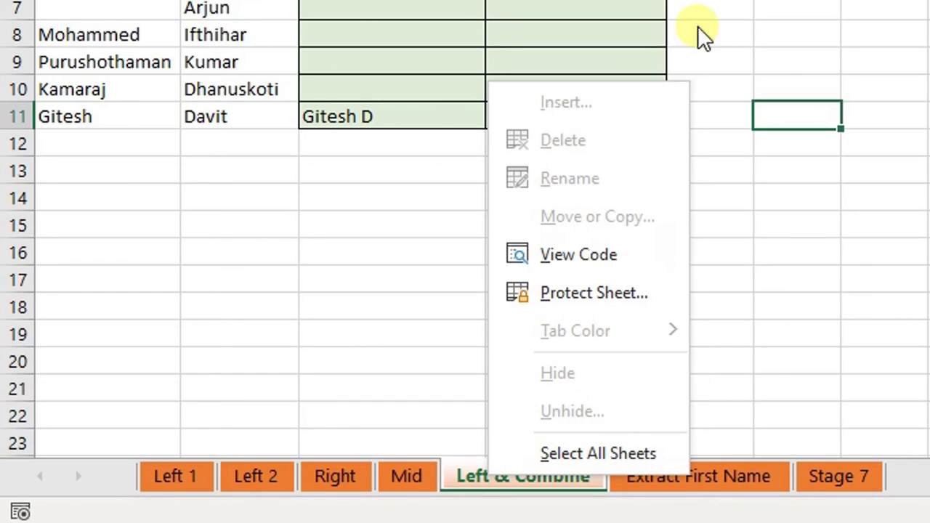
key("Escape")
left_click(697, 6)
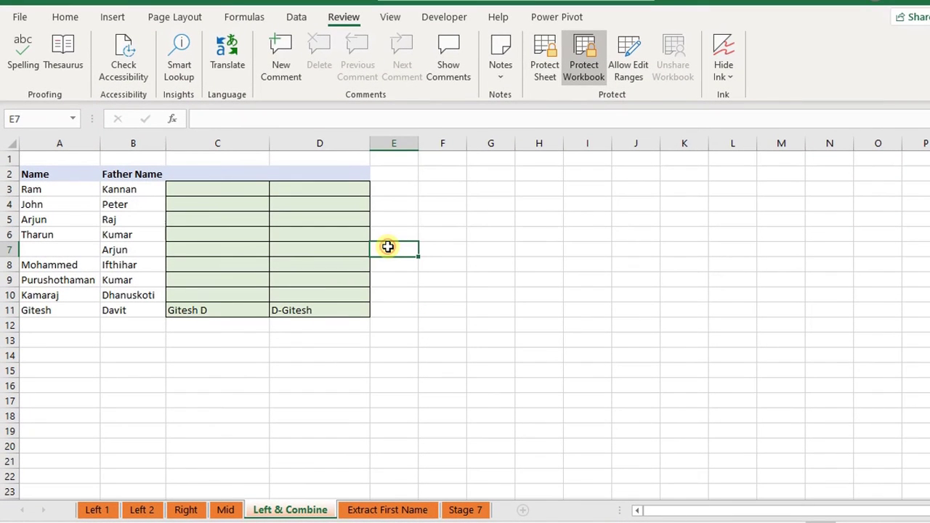
type("asa")
key("Escape")
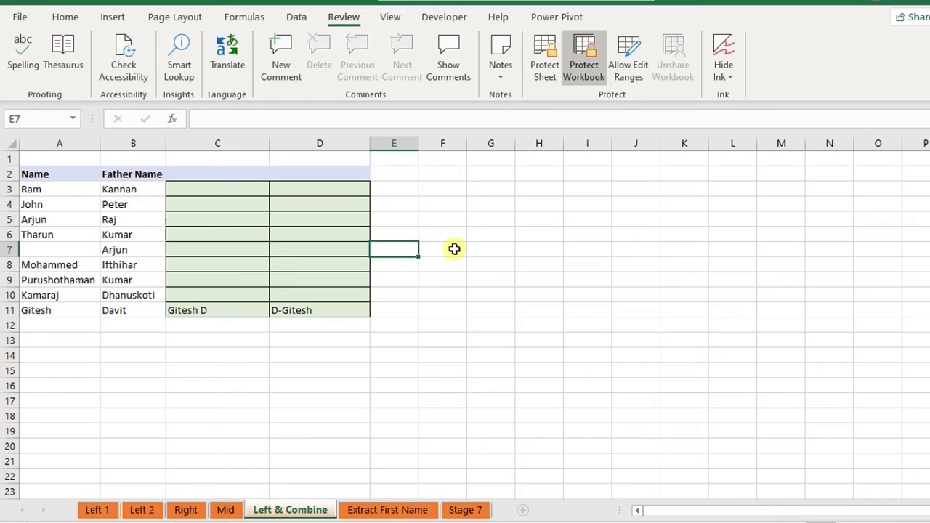
Select column E, click G9, and remove the workbook structure protection with the password
key("ctrl+space")
left_click(477, 279)
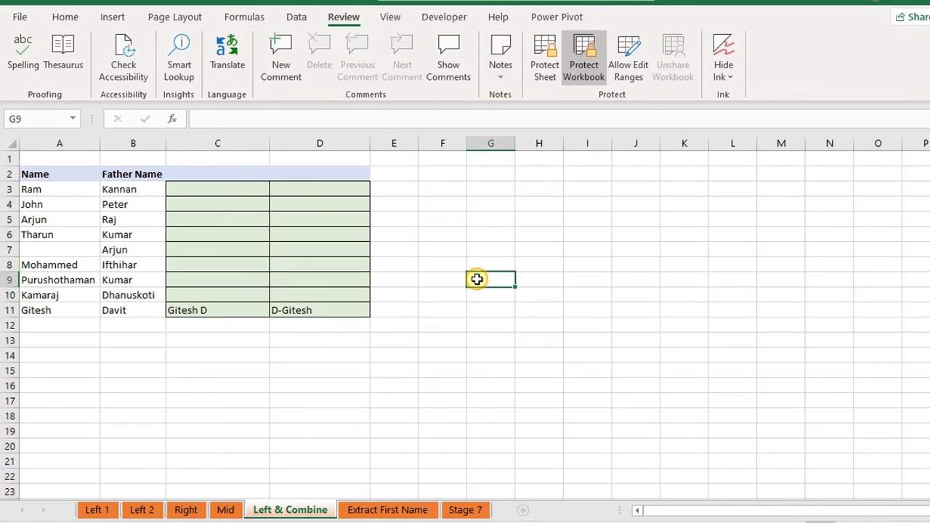
left_click(578, 73)
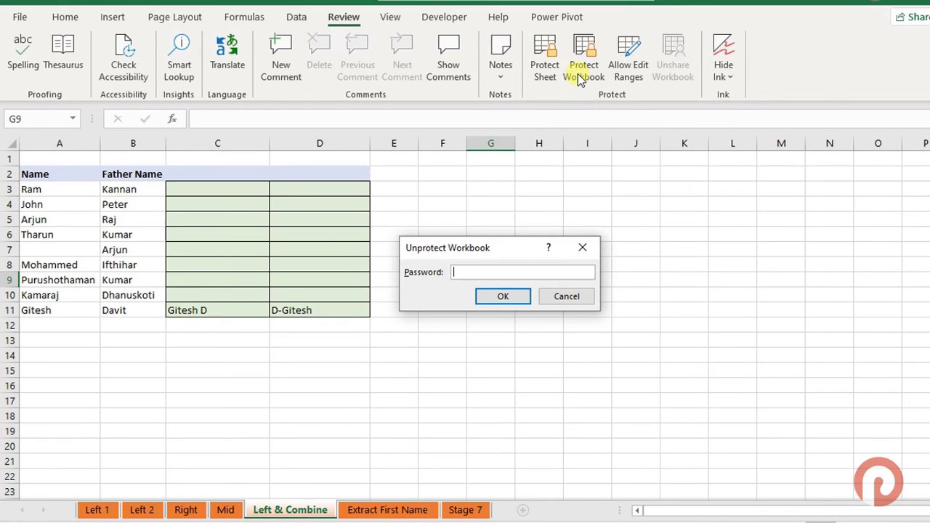
key("Return")
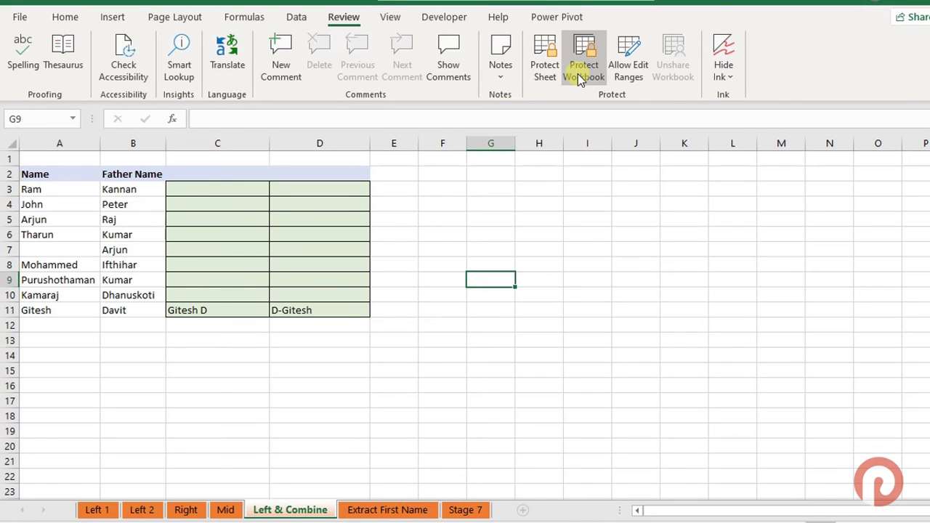
Select the name table A2:D11 and start a new range under Allow Edit Ranges
left_click(626, 69)
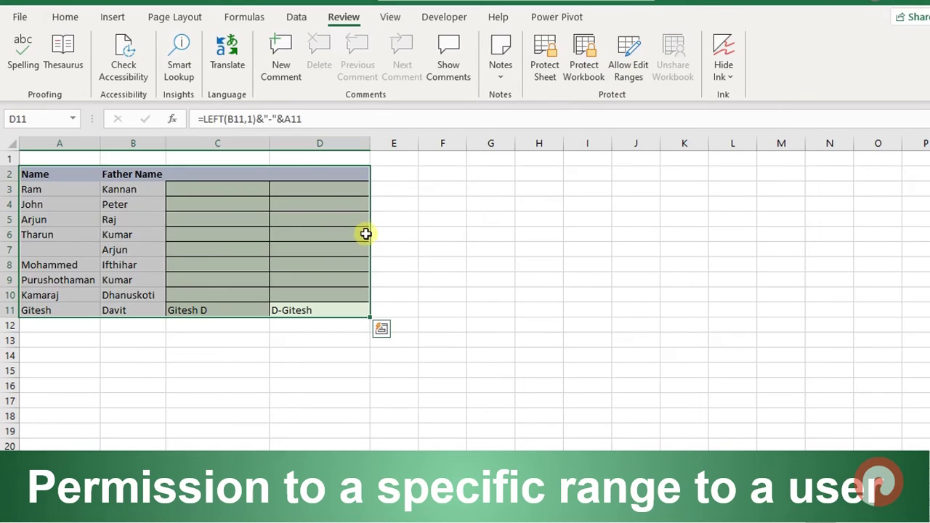
left_click(394, 219)
left_click_drag(344, 308, 82, 177)
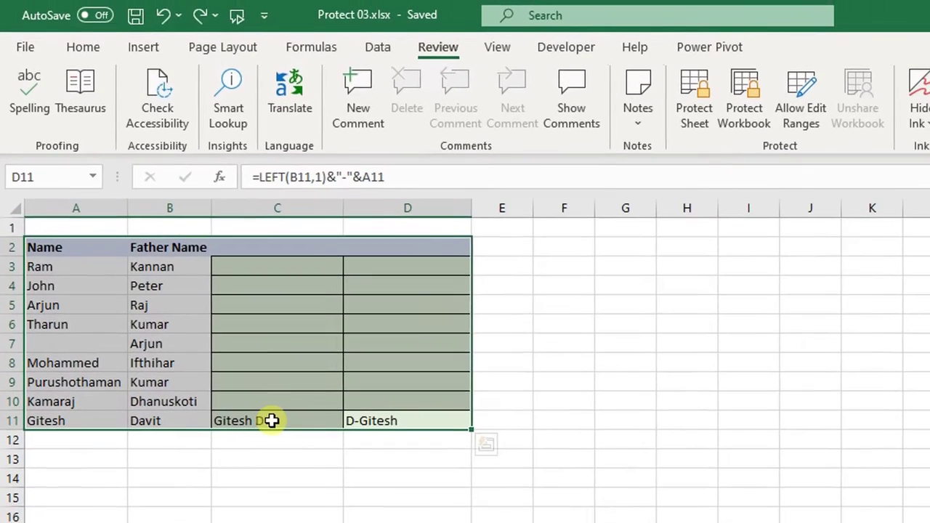
left_click(809, 95)
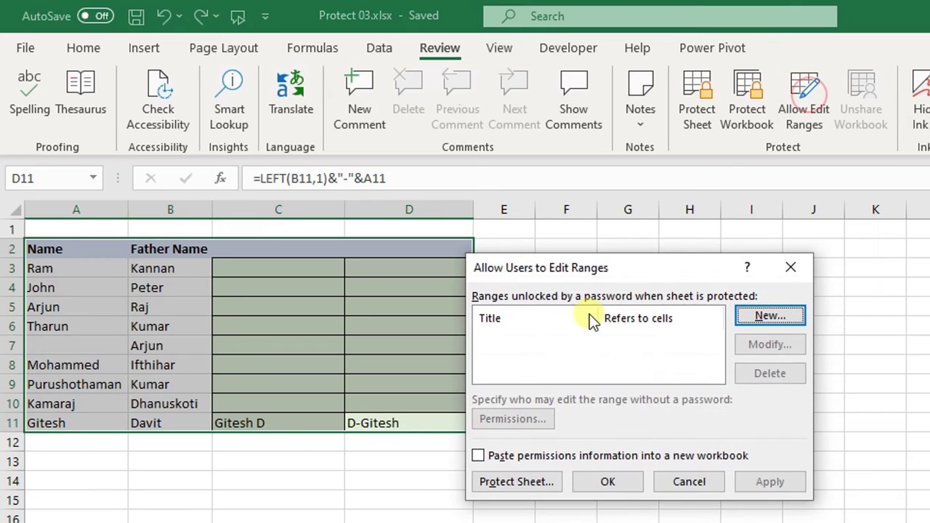
left_click_drag(612, 275, 738, 200)
left_click(885, 240)
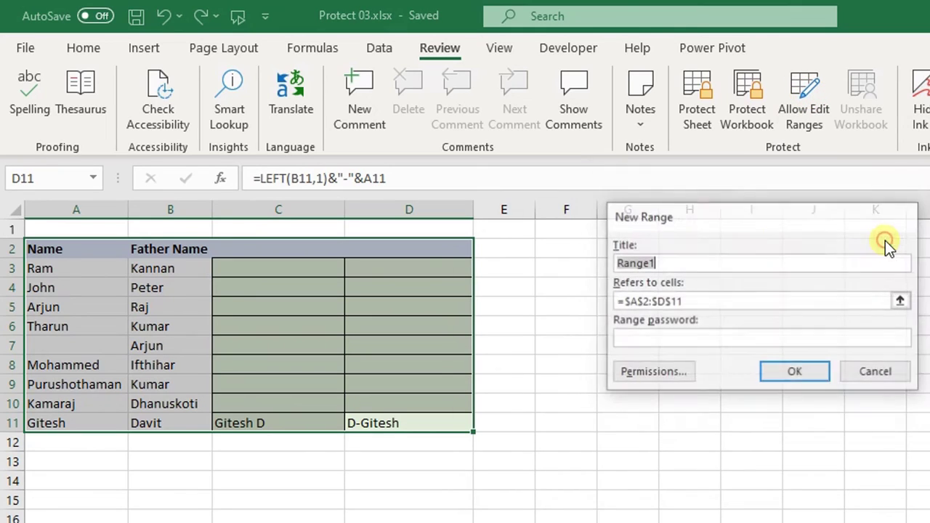
left_click(683, 264)
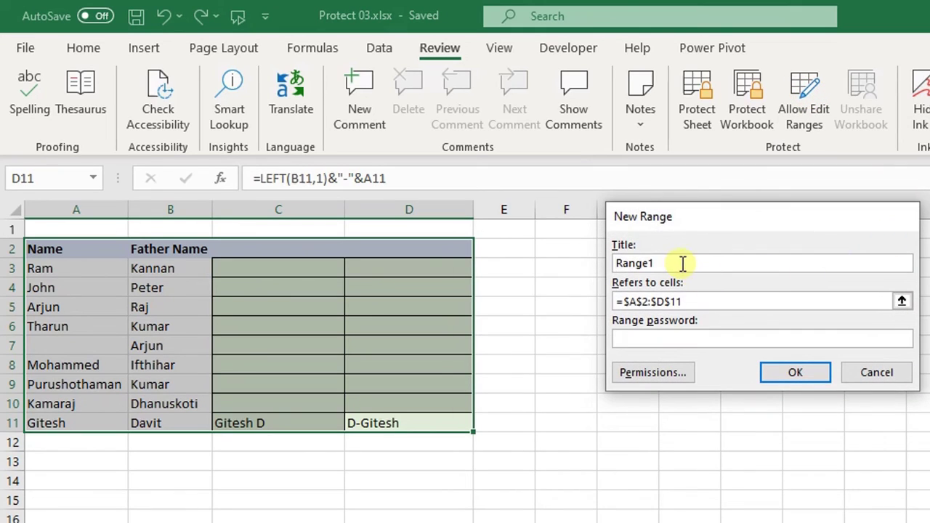
double_click(627, 263)
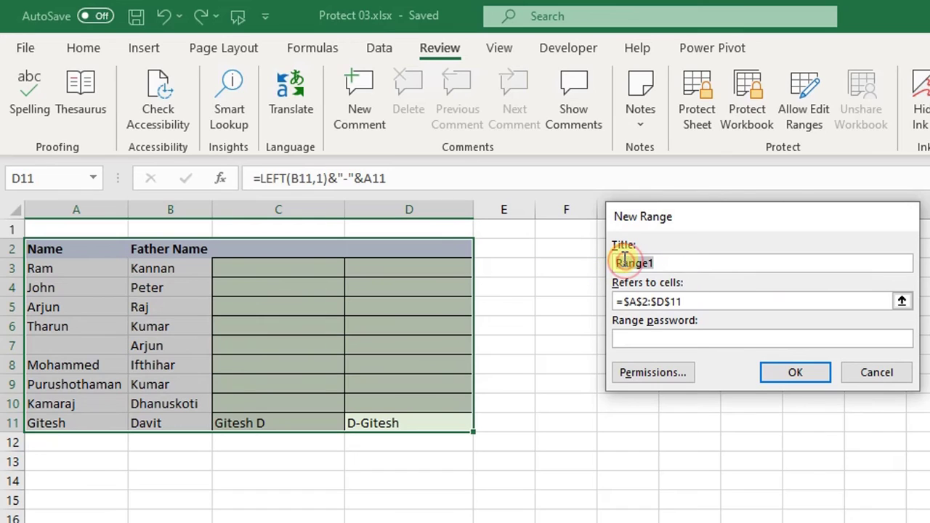
type("Prabakara")
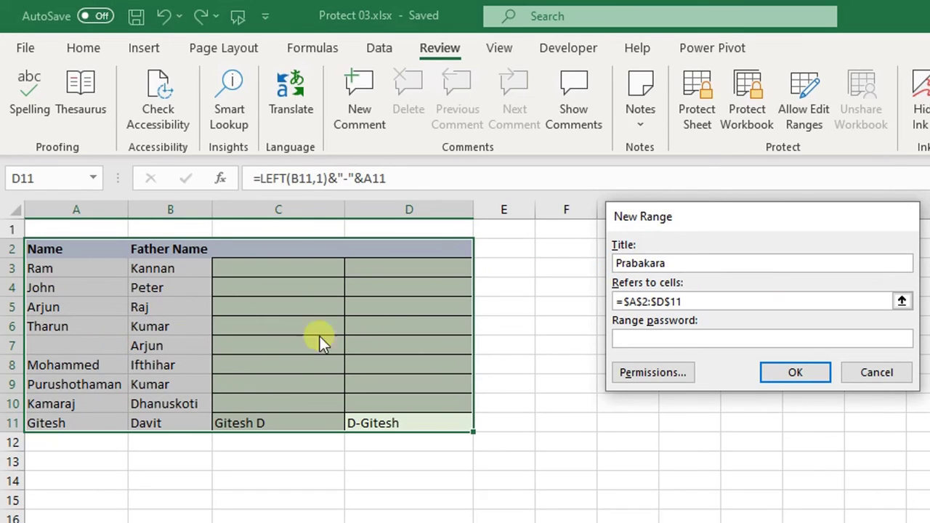
left_click(686, 265)
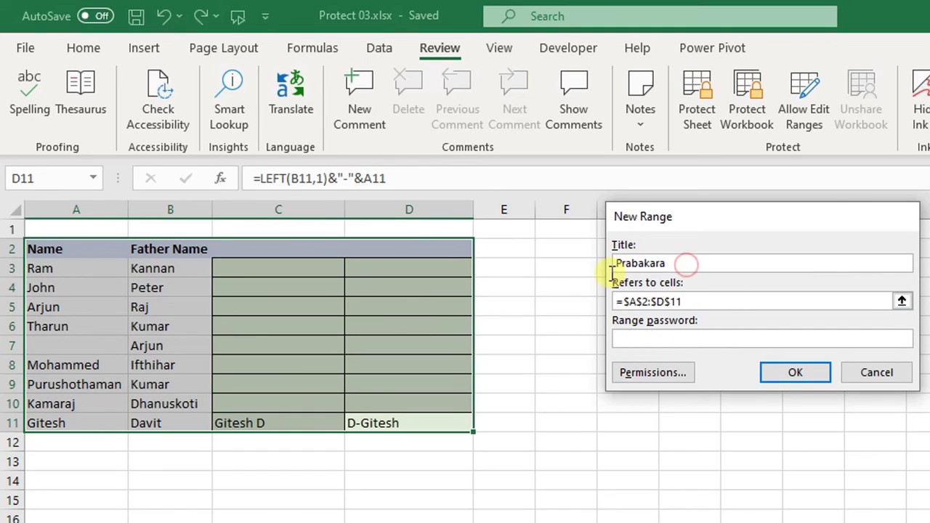
double_click(624, 266)
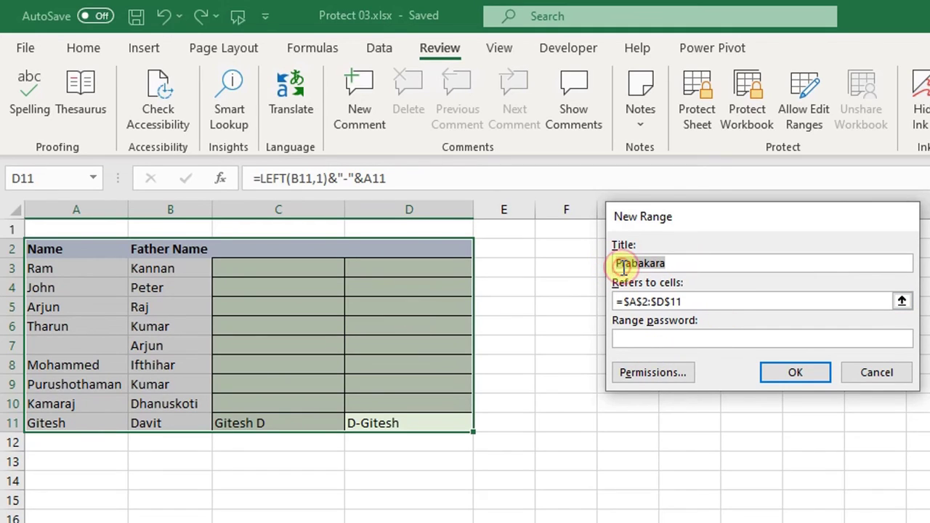
left_click(742, 300)
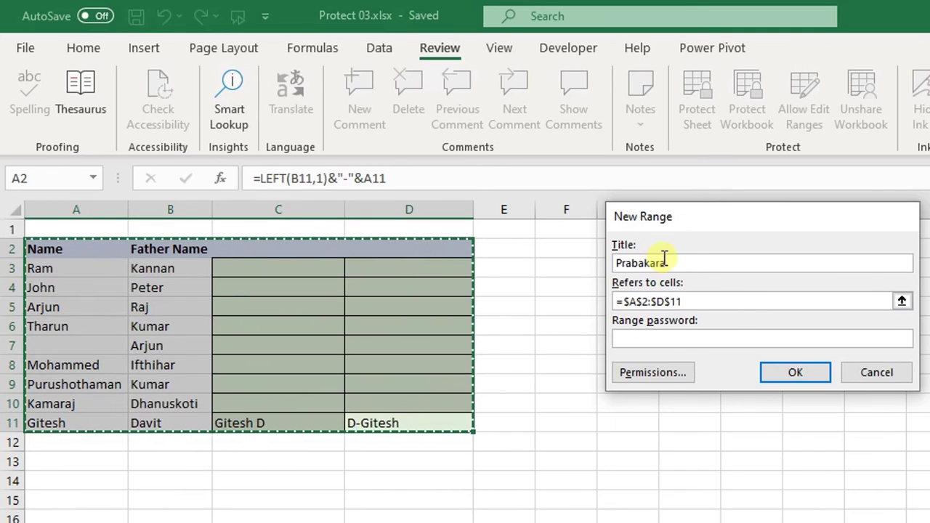
left_click(634, 343)
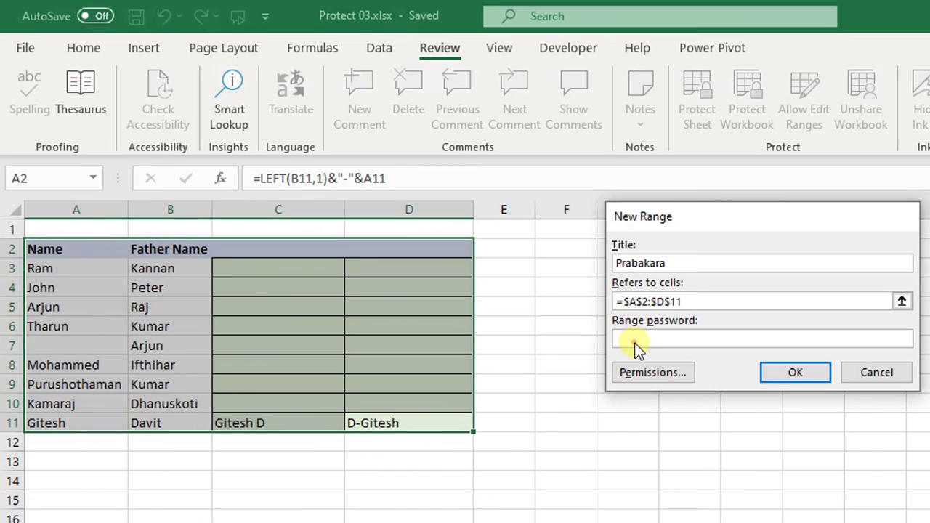
type("12")
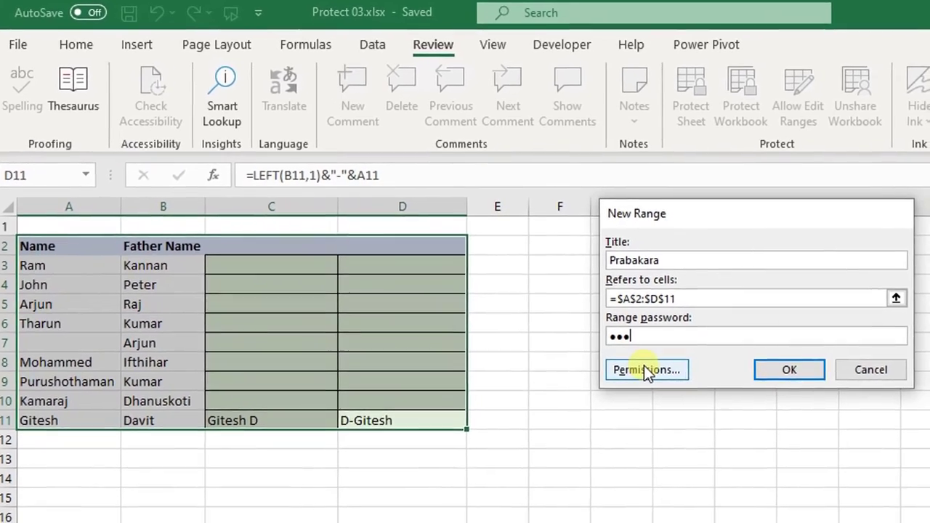
Inspect the range's Permissions window, find no users listed, and close it
left_click(644, 367)
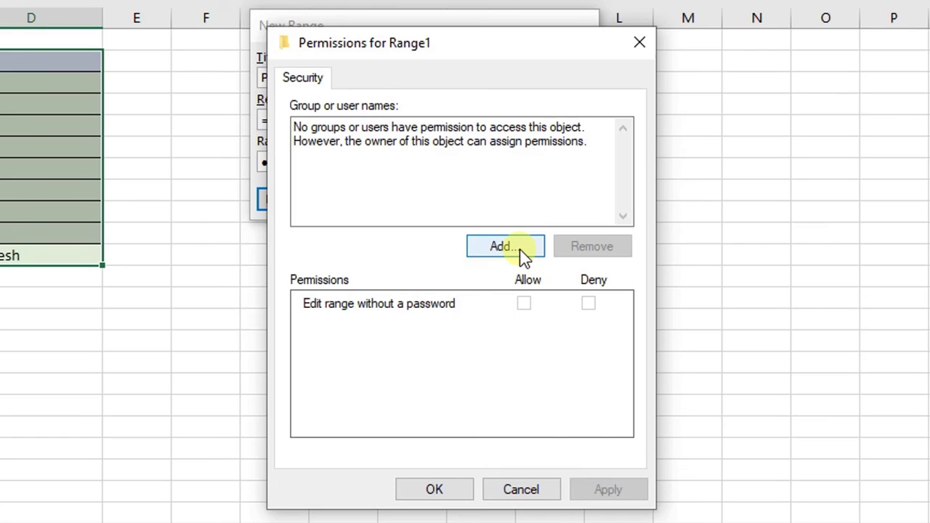
left_click(522, 252)
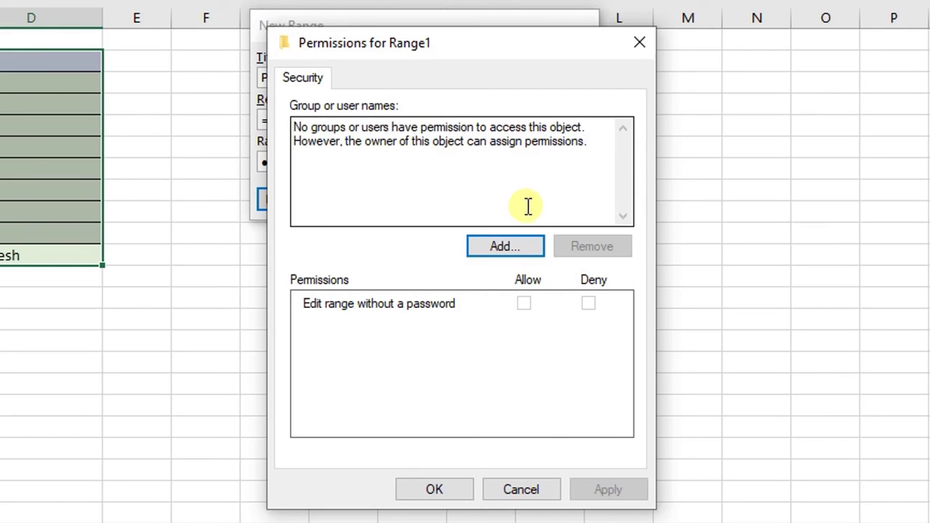
left_click(633, 48)
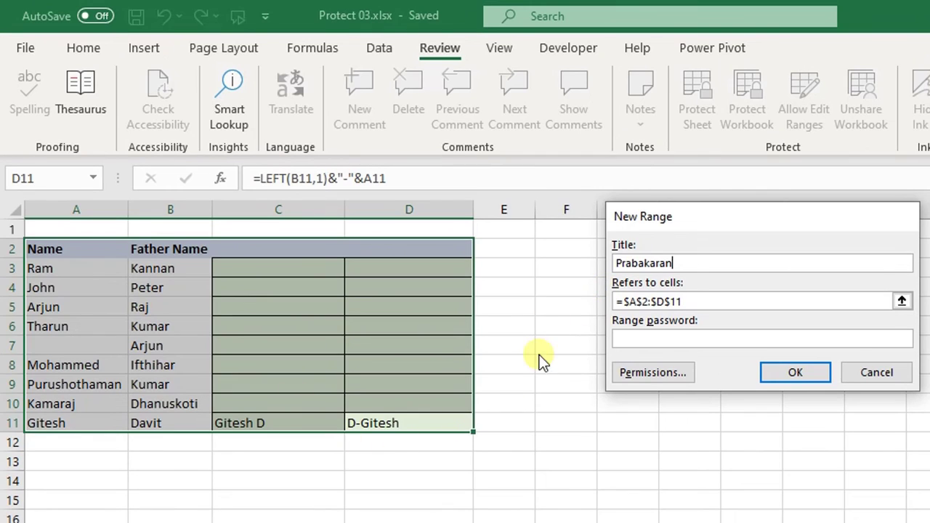
Cancel the new range and close Allow Users to Edit Ranges without changes
left_click(629, 339)
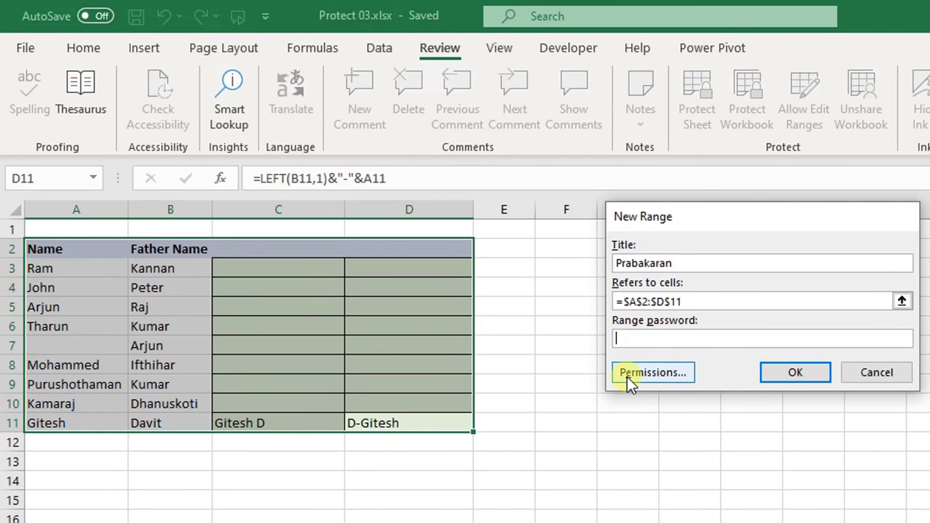
left_click(877, 373)
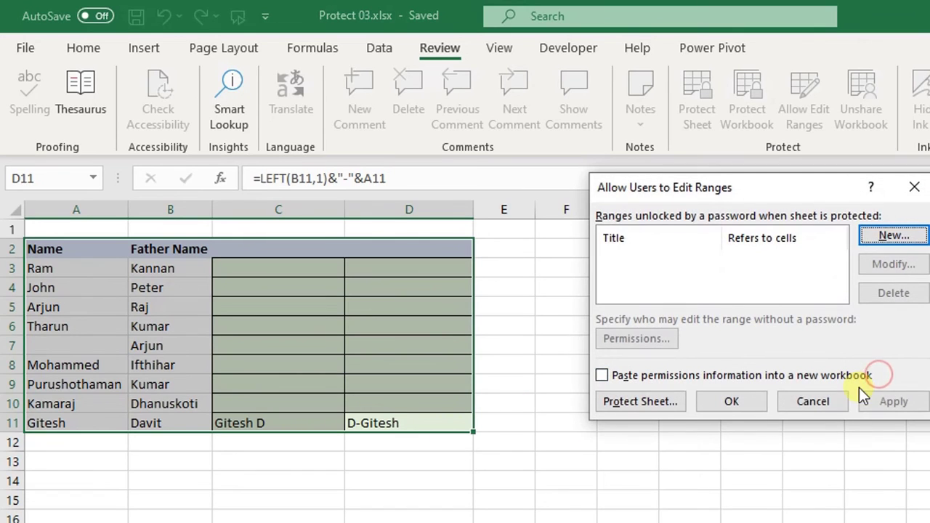
left_click(830, 408)
Reselect the table A2:D11 after briefly selecting the empty block at F13
left_click_drag(411, 421, 79, 250)
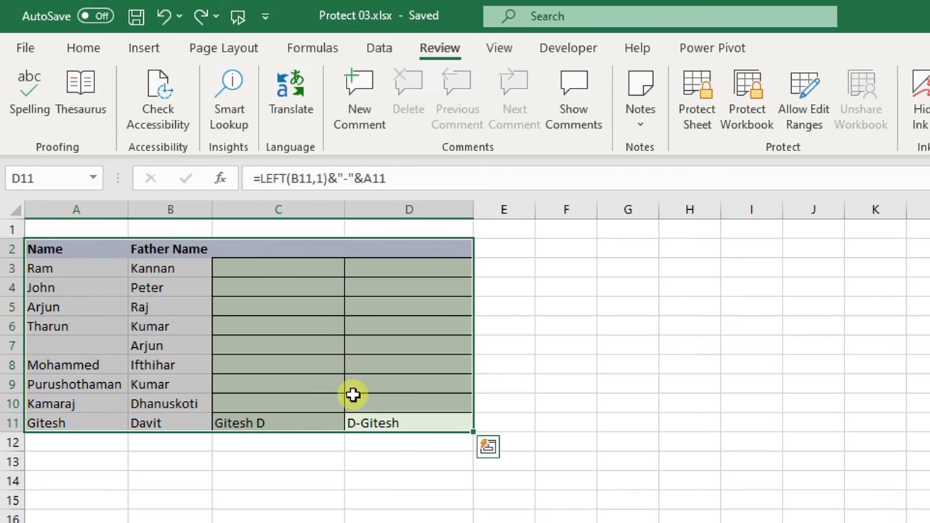
left_click_drag(590, 464, 849, 522)
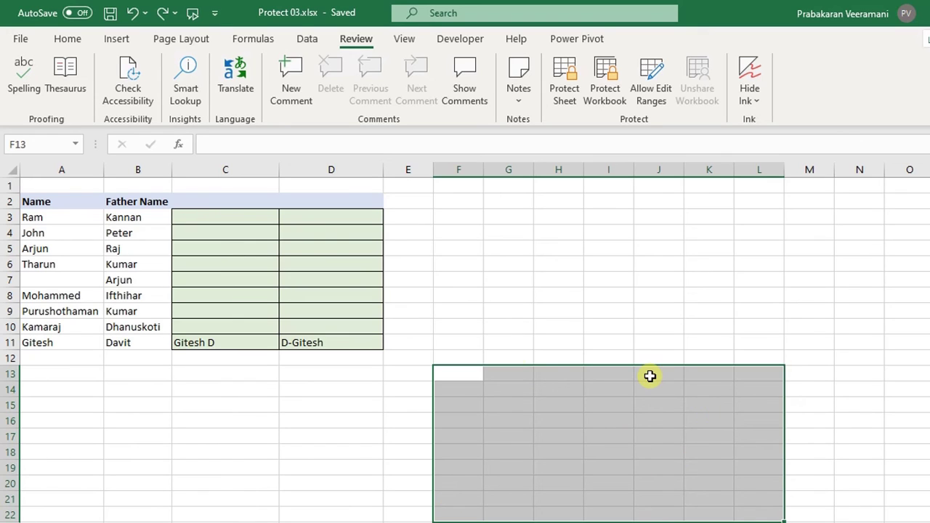
left_click_drag(348, 343, 61, 204)
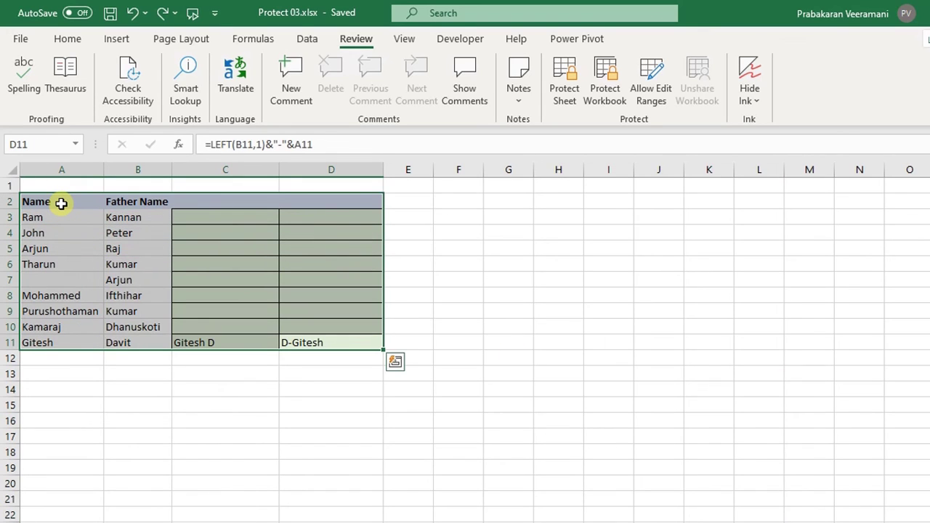